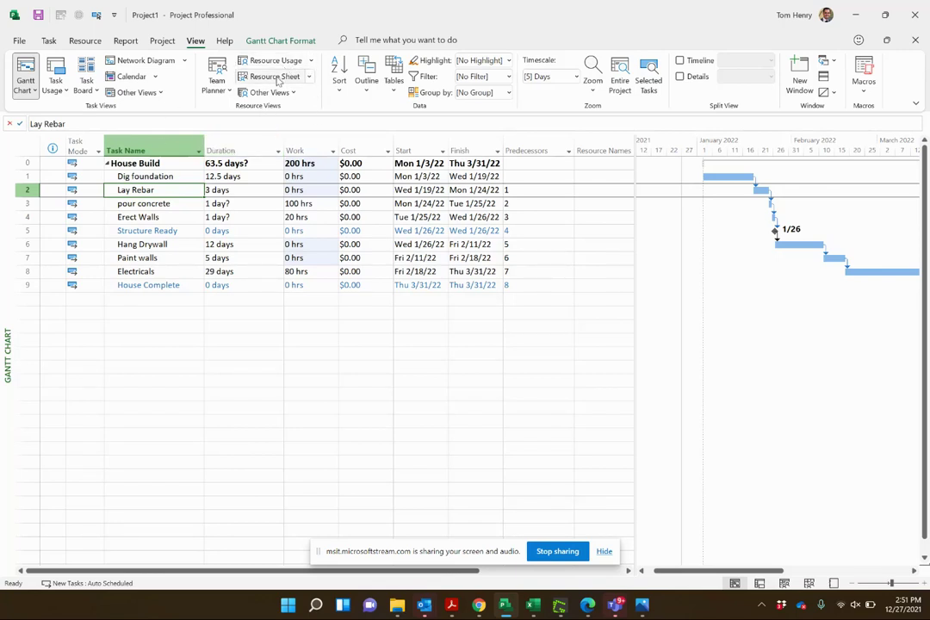
- Show the Resource Sheet and add three resources named Bricks, Concrete and Lumber below the existing people
click(274, 76)
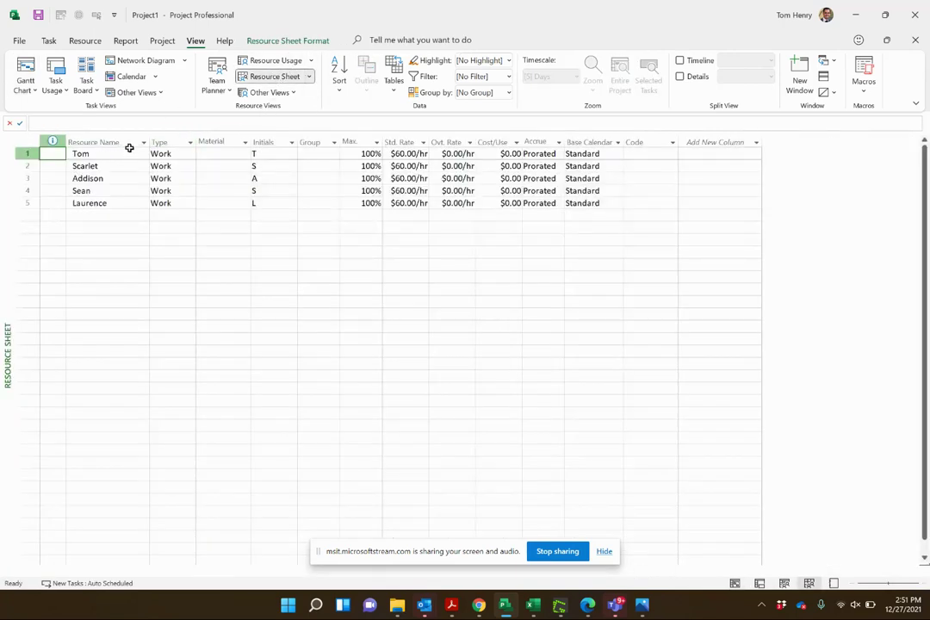
click(129, 219)
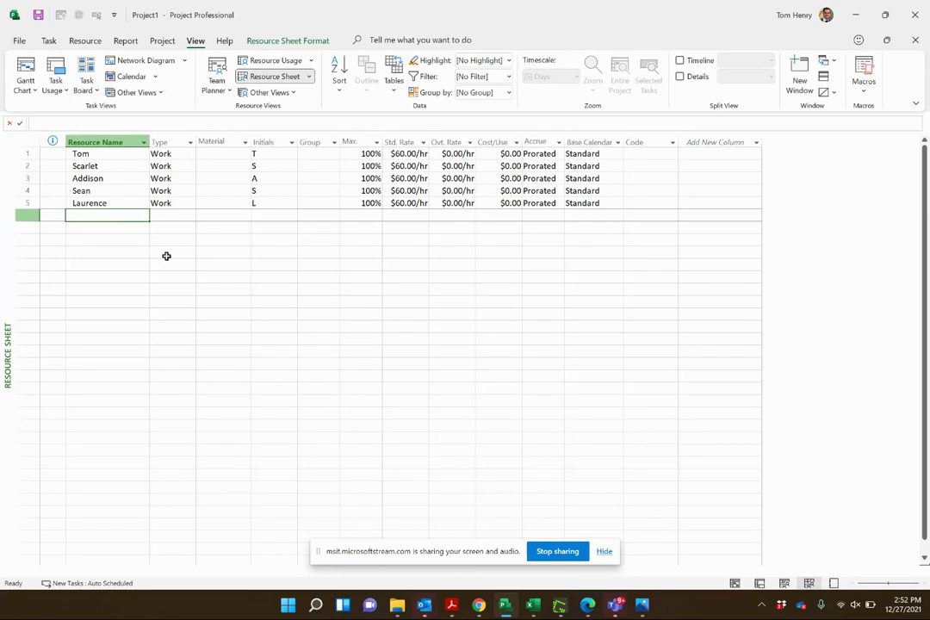
text(Bricks)
key(Return)
text(C)
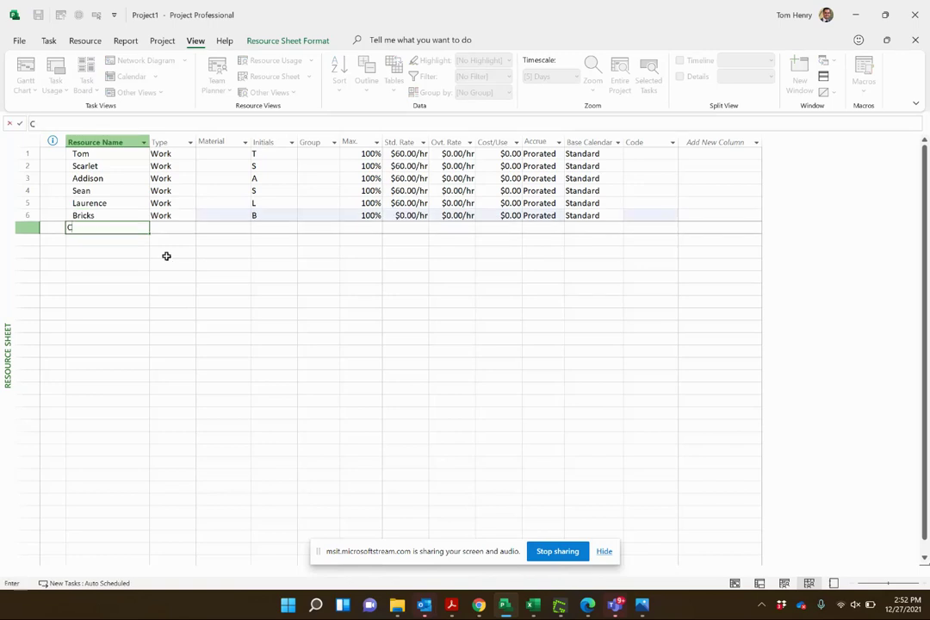
text(oncrete)
key(Return)
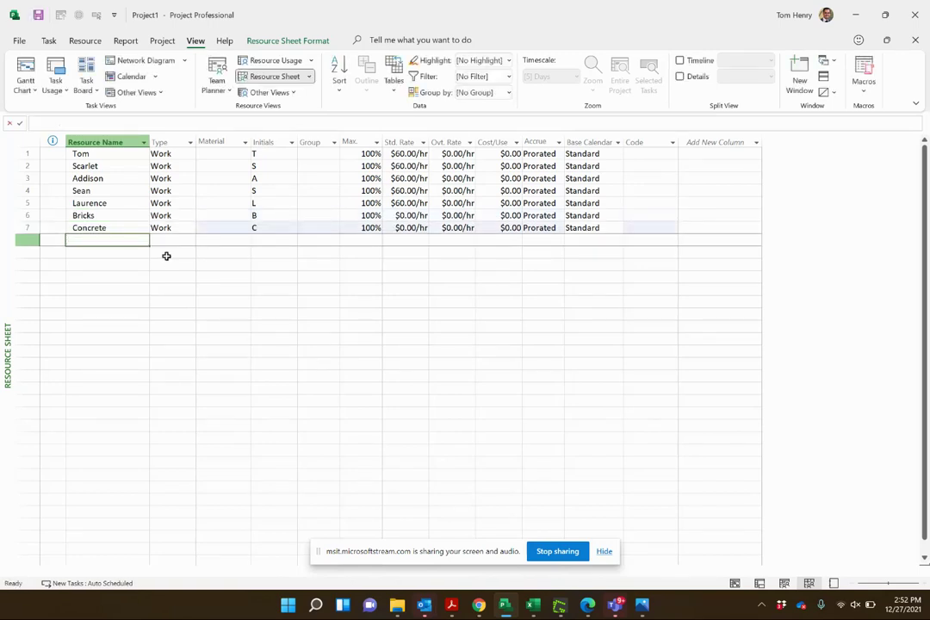
text(Lumber)
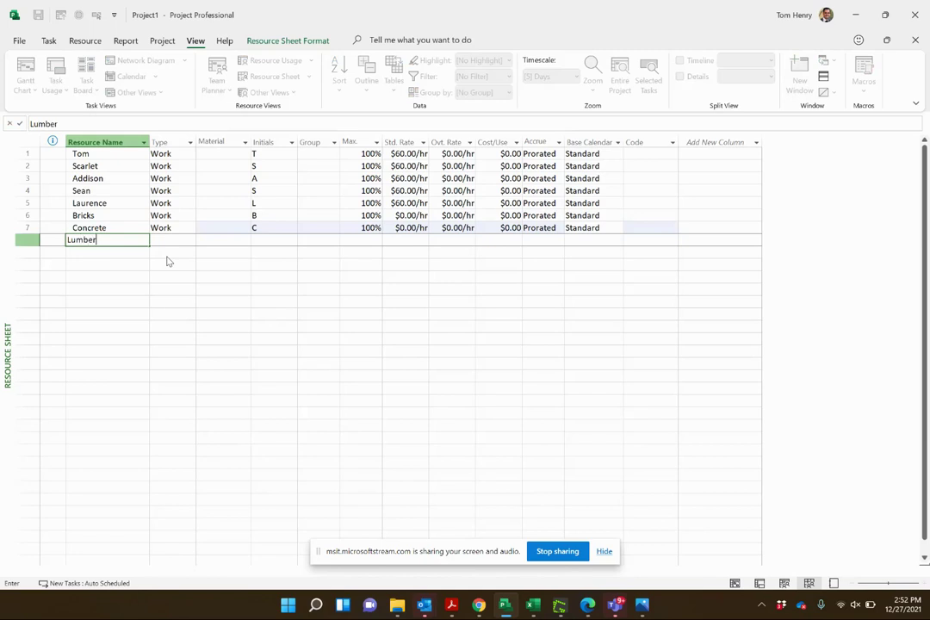
click(178, 240)
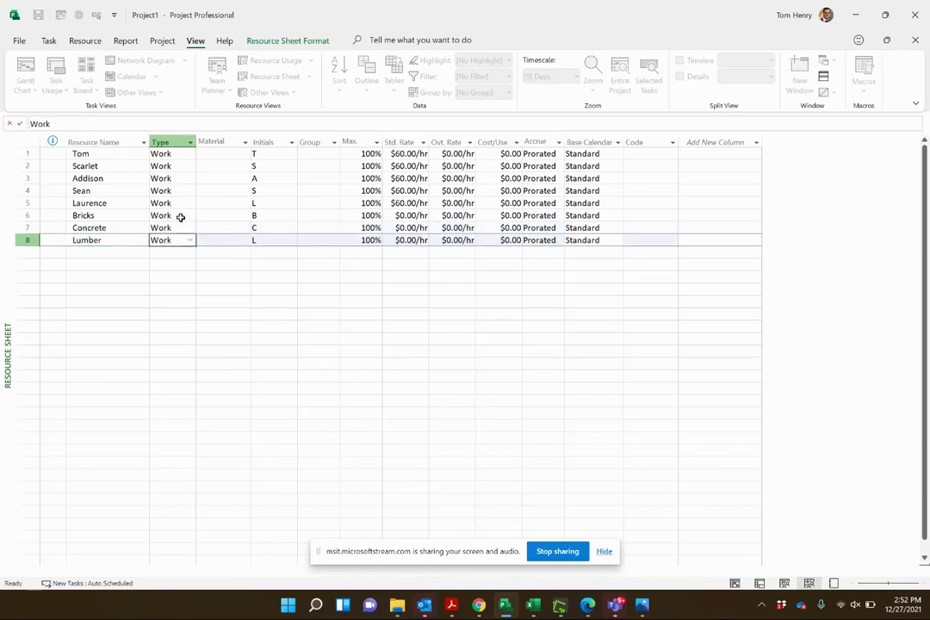
- Change the type of the Bricks, Concrete and Lumber resources to Material
click(180, 216)
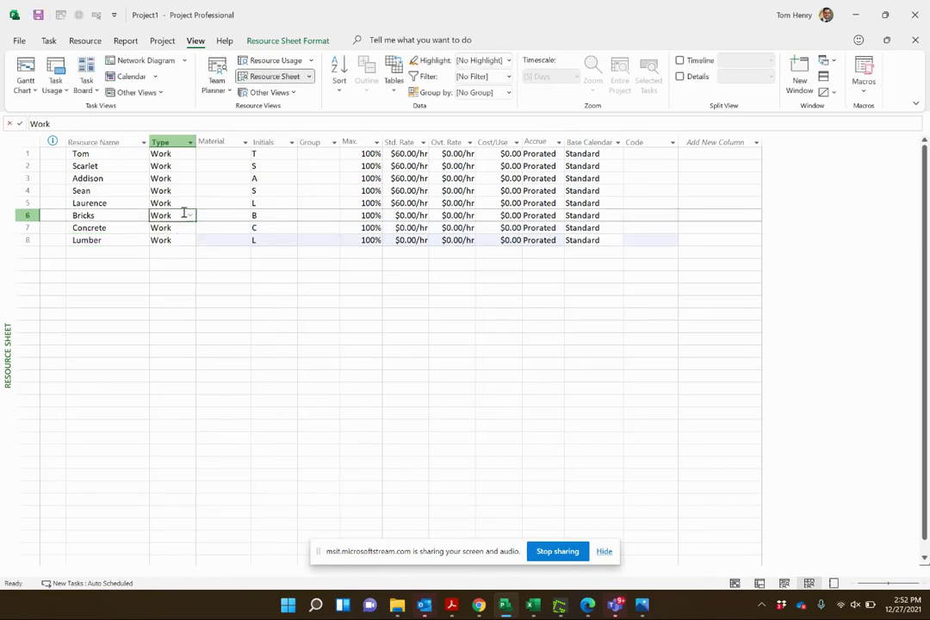
click(190, 215)
click(182, 233)
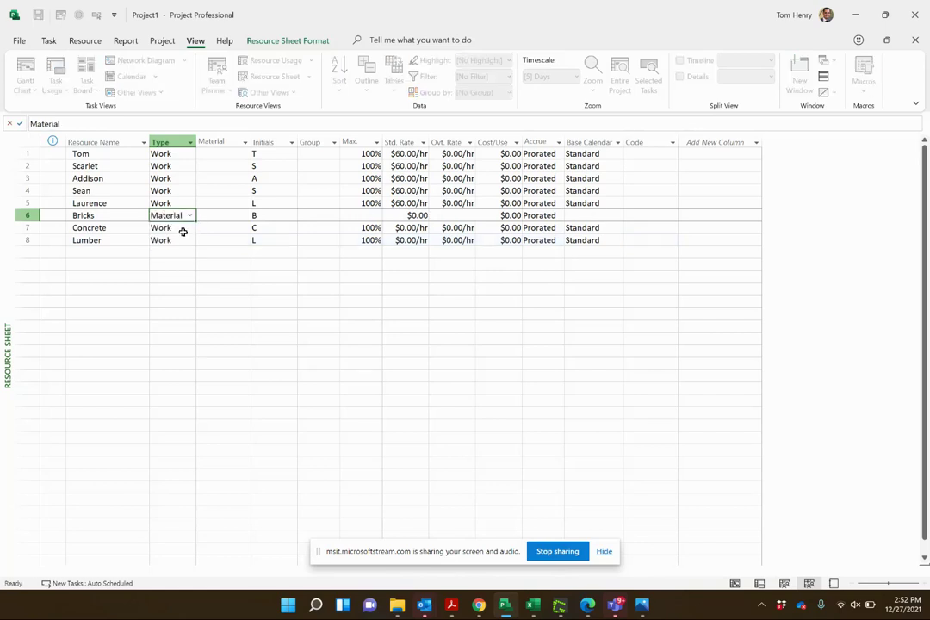
click(183, 229)
click(191, 227)
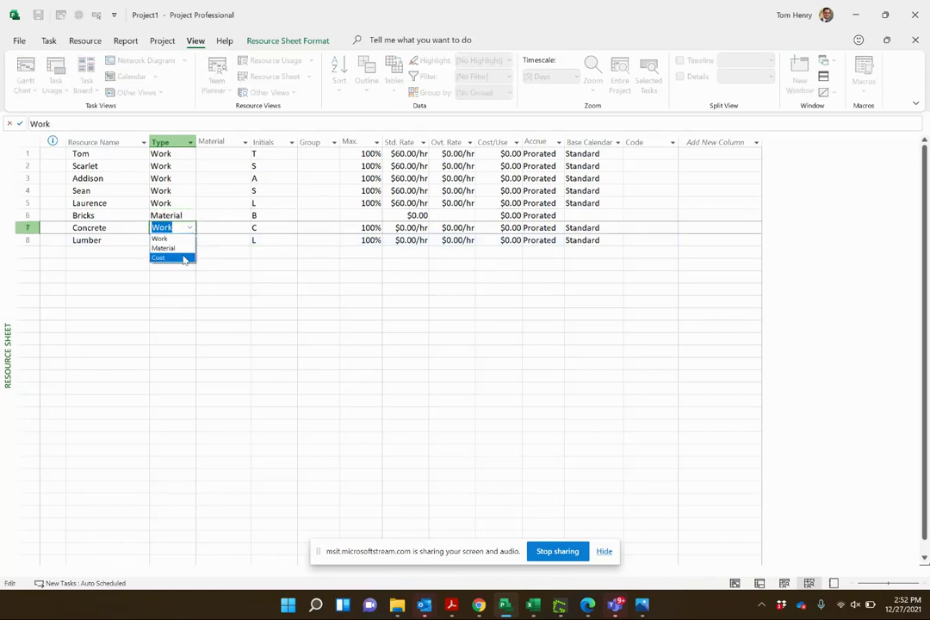
click(176, 248)
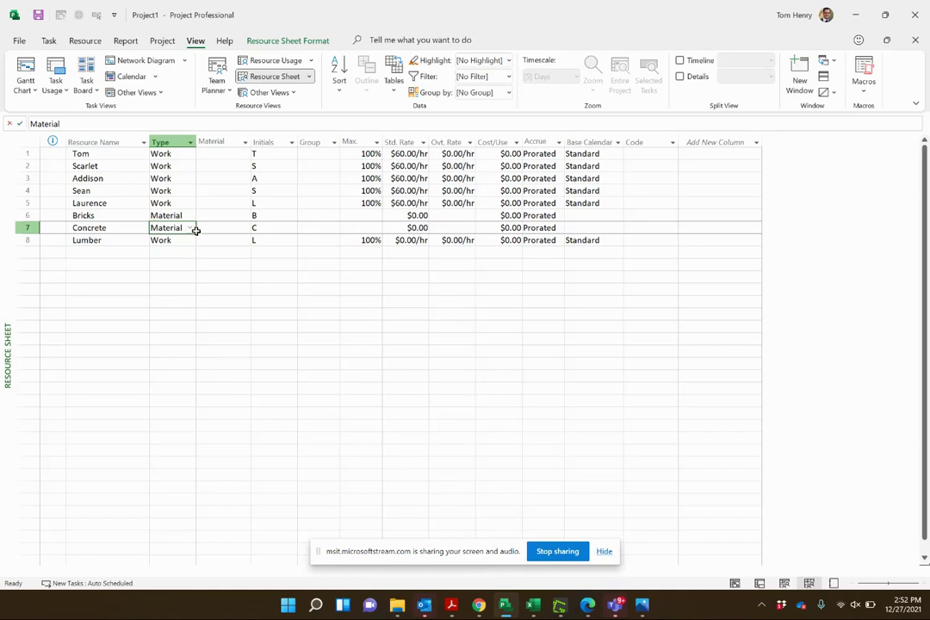
drag(197, 230, 199, 242)
click(220, 242)
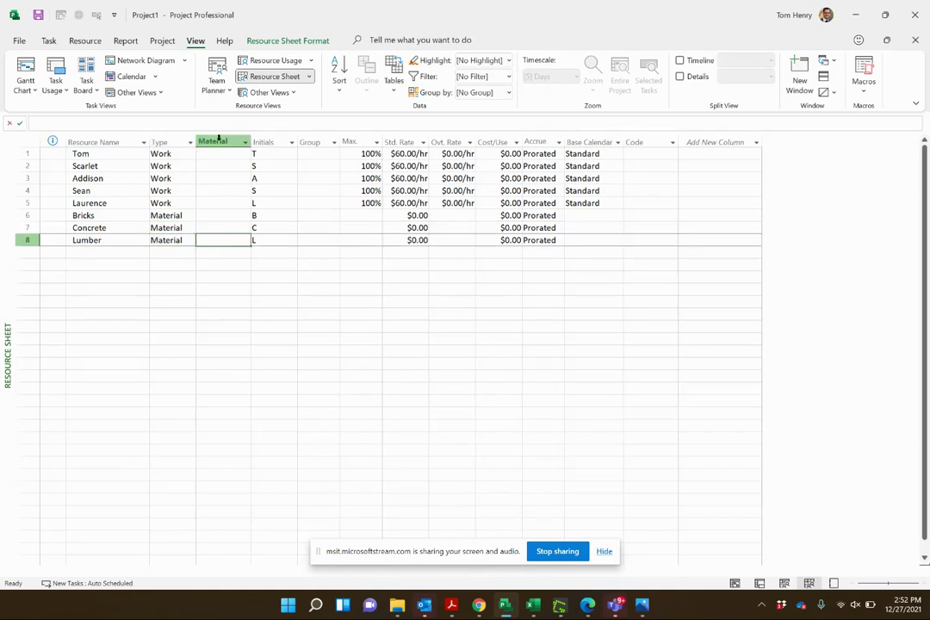
- Widen the Material Label column and enter the labels Pallet for Bricks and sqft for Concrete
mouse_move(219, 139)
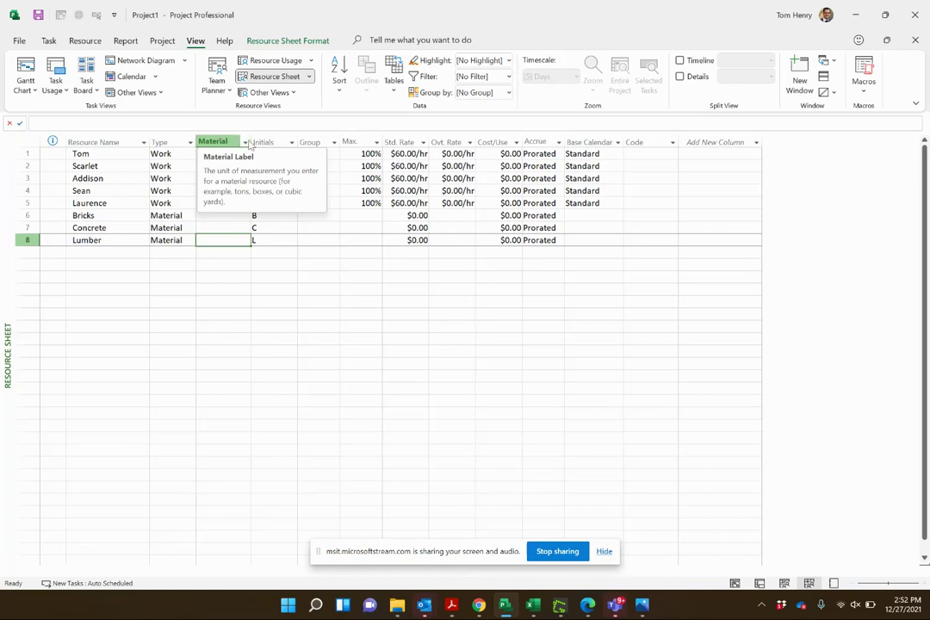
drag(251, 141, 292, 139)
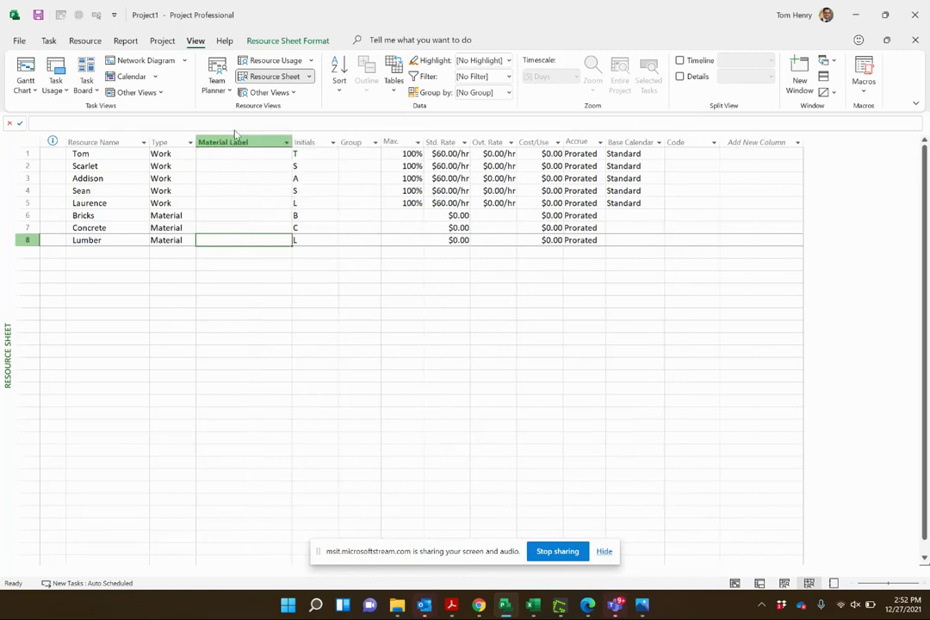
click(241, 214)
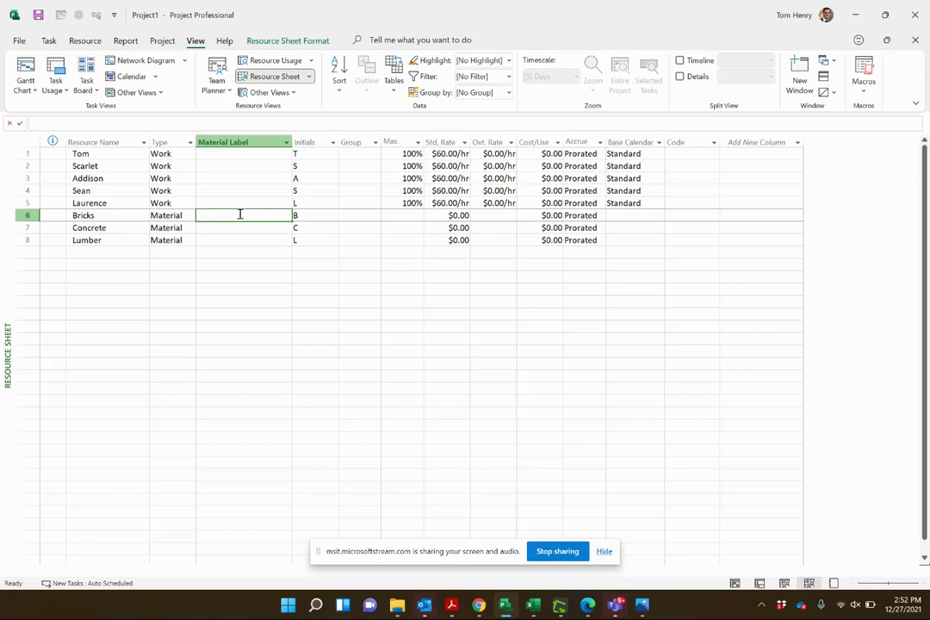
text(Pallet)
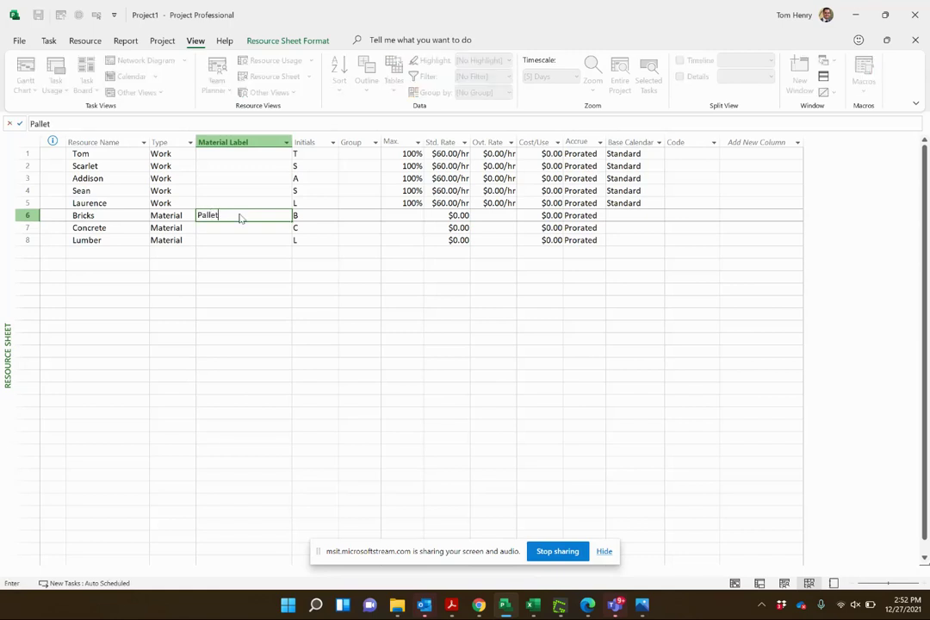
key(Return)
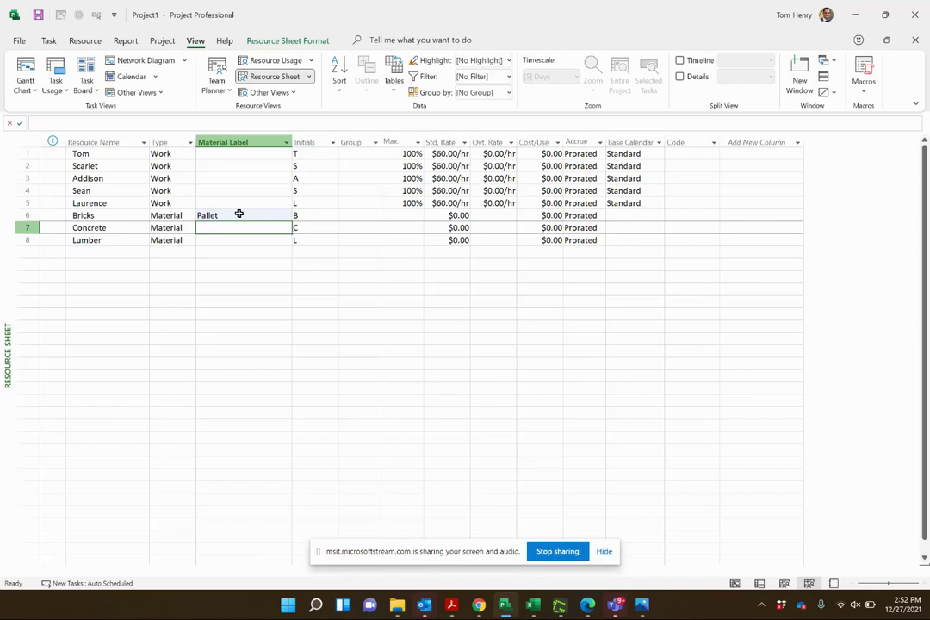
text(q)
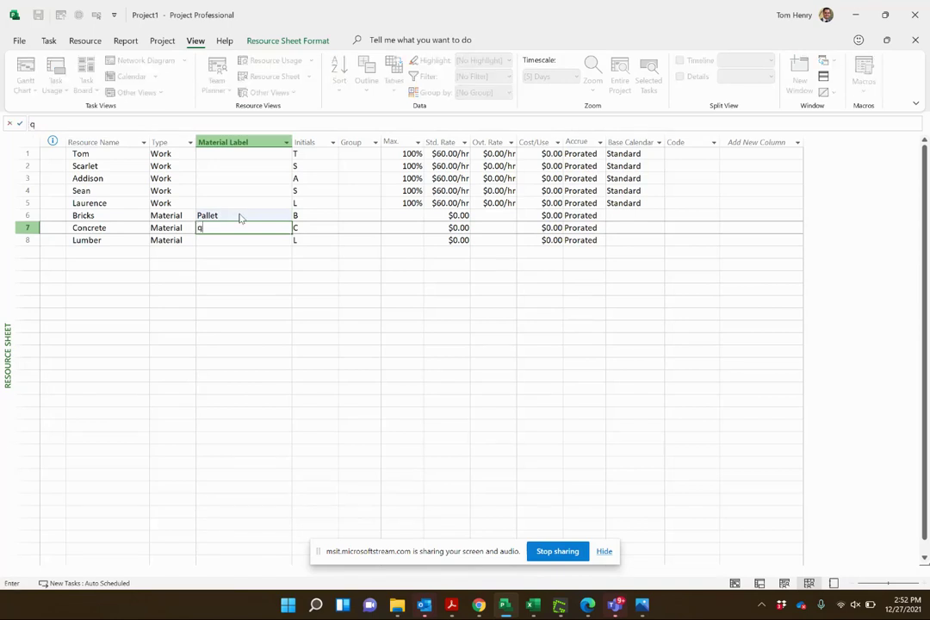
key(BackSpace)
text(sqft)
- Set the standard rate to $200 for Bricks and $32 for Concrete
click(455, 215)
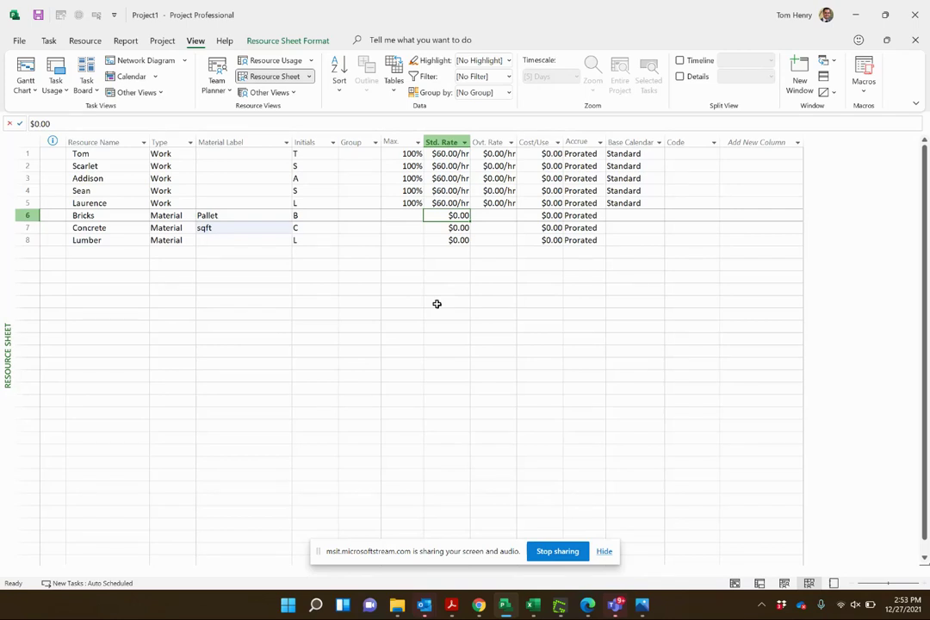
text(200)
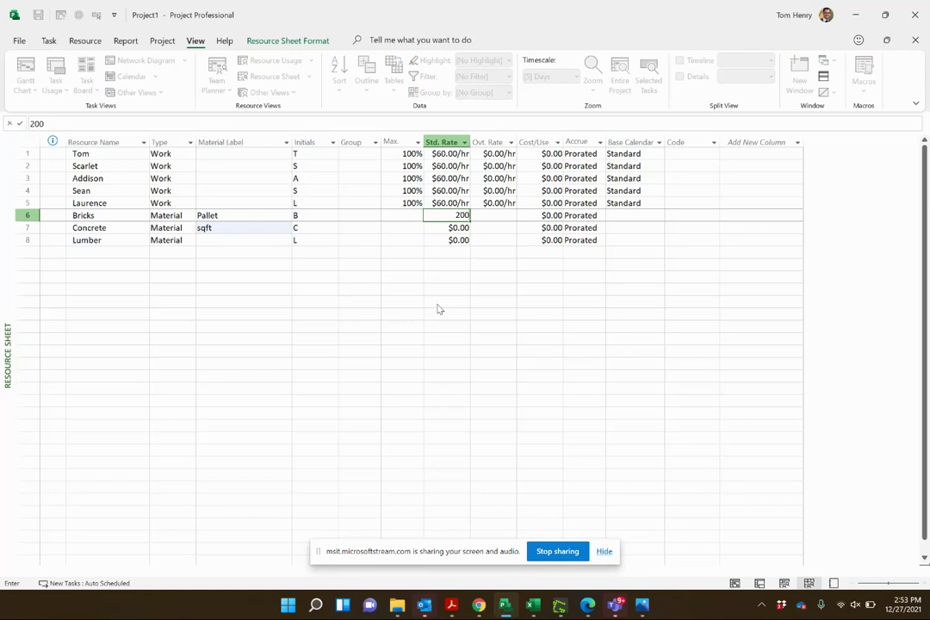
key(Return)
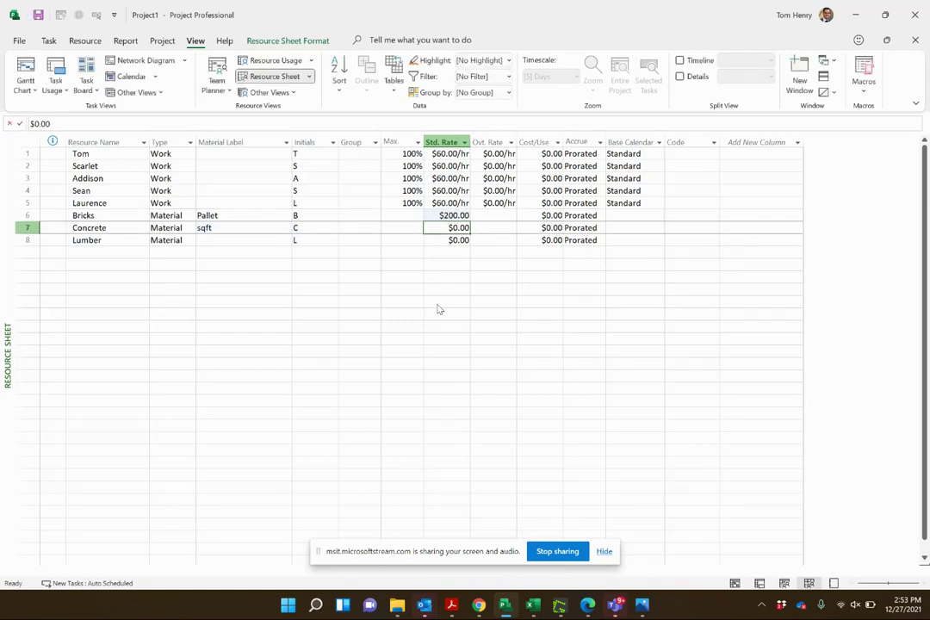
text(32.00)
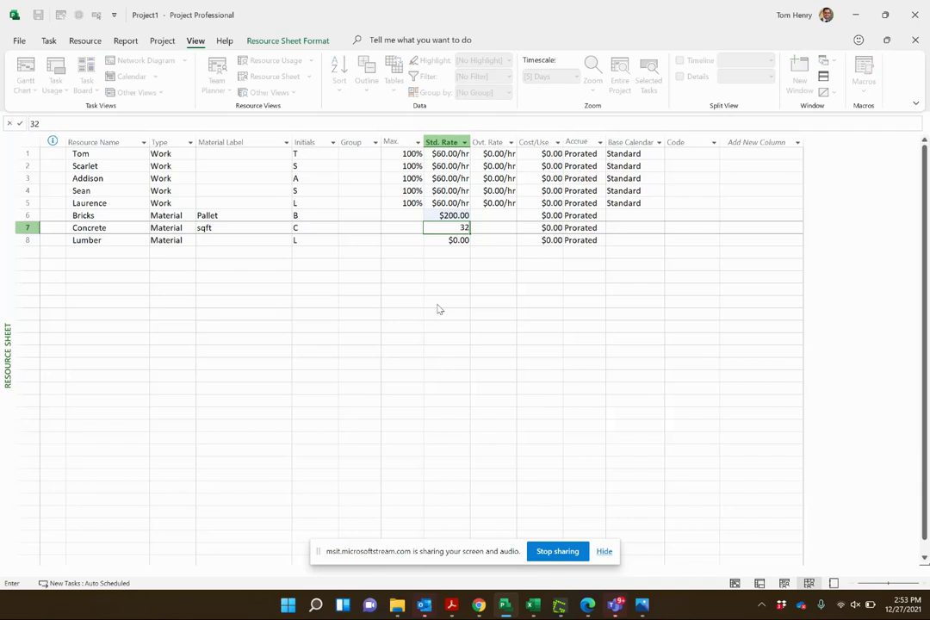
key(Return)
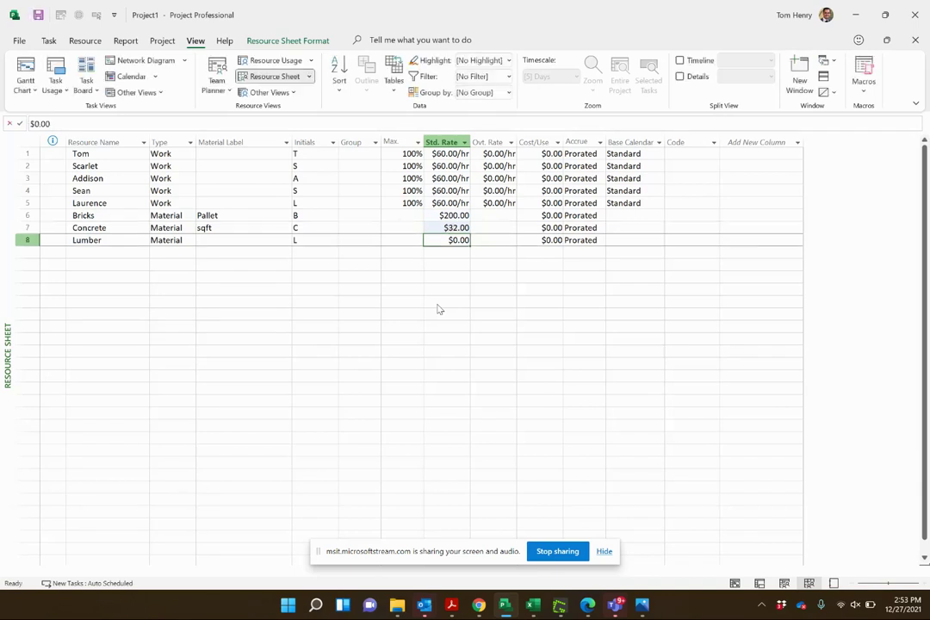
- Give Lumber the material label 10ft and a standard rate of $23
click(265, 241)
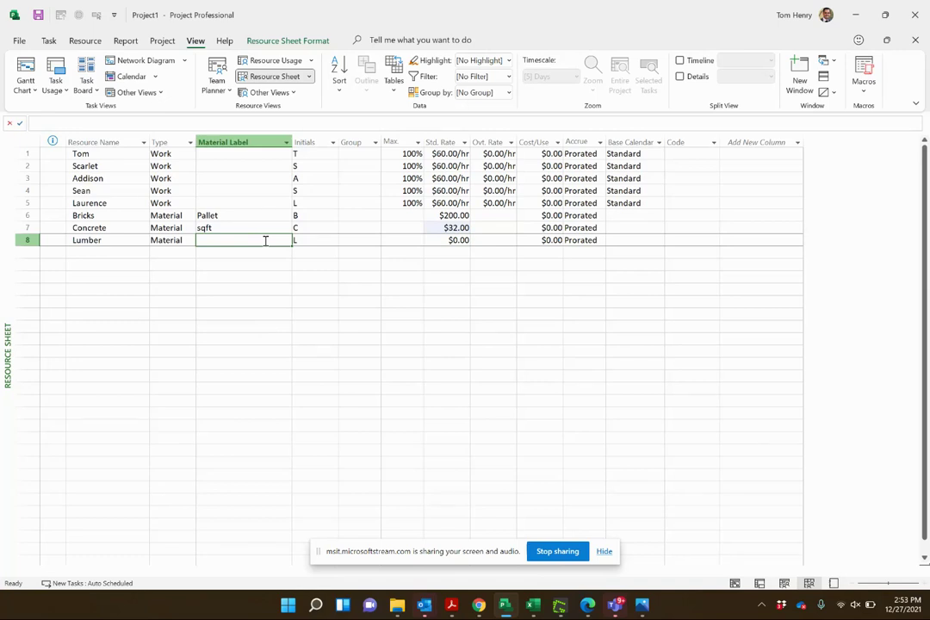
text(10)
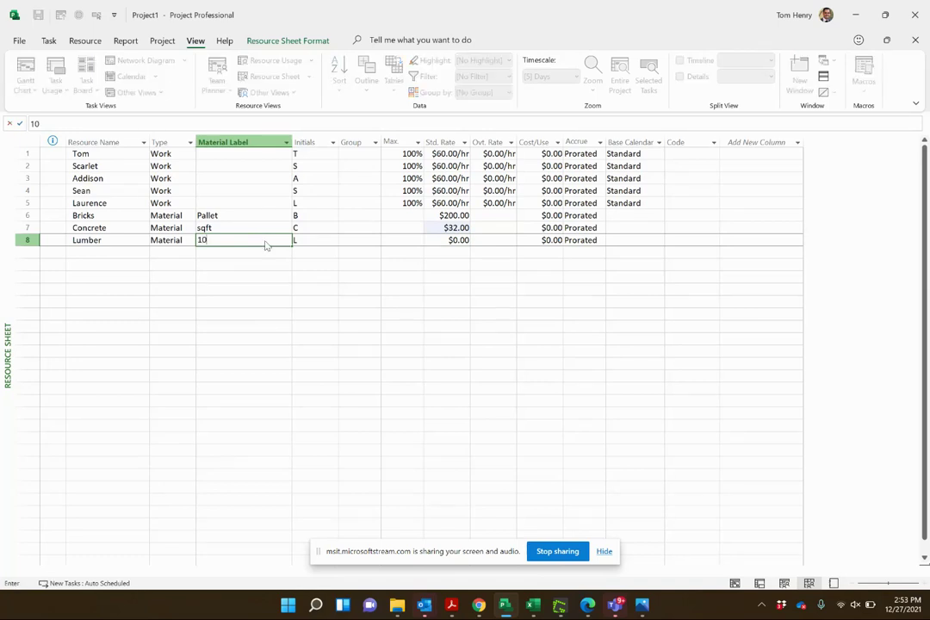
text(ft)
click(454, 240)
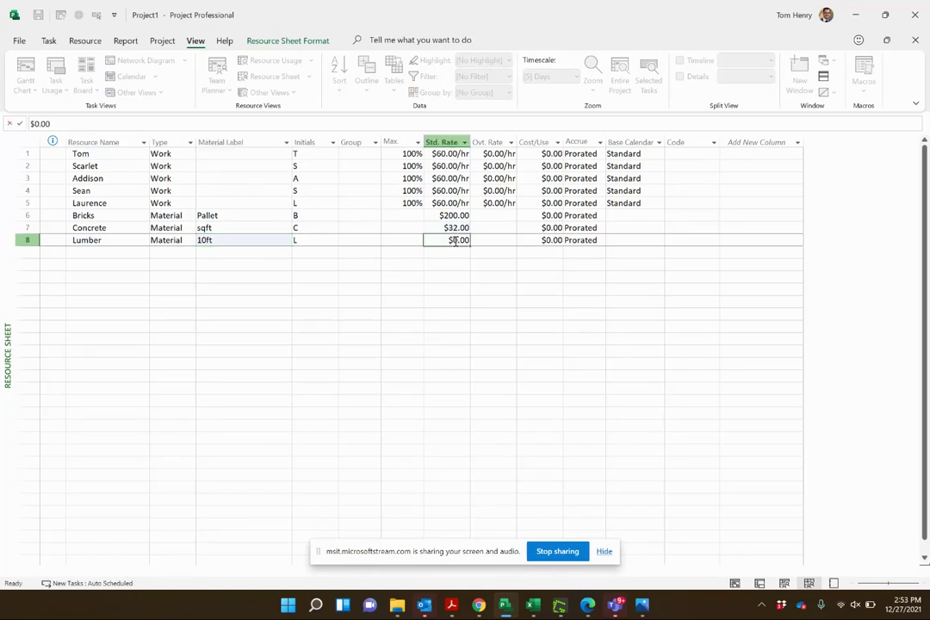
text(23)
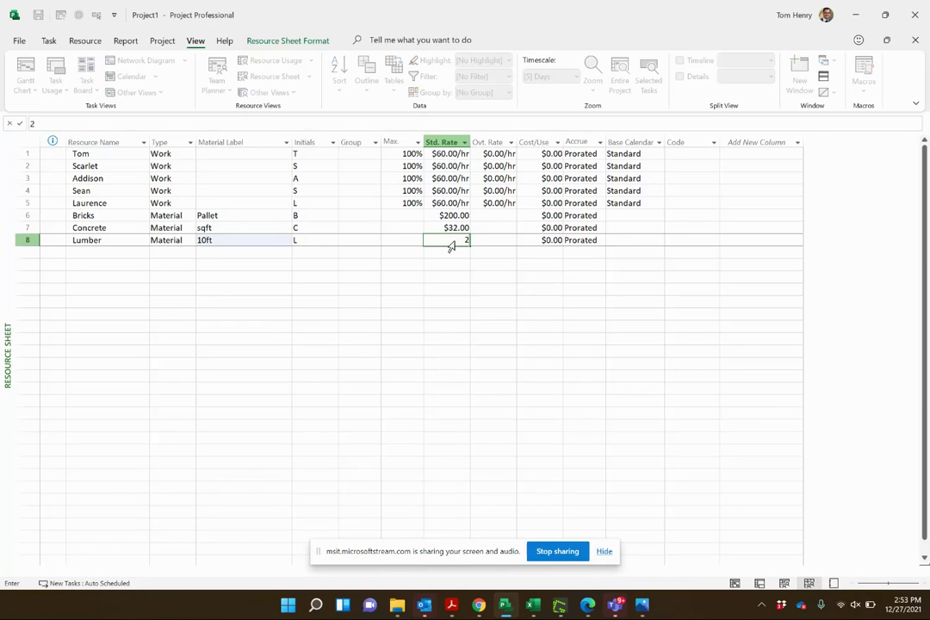
click(378, 289)
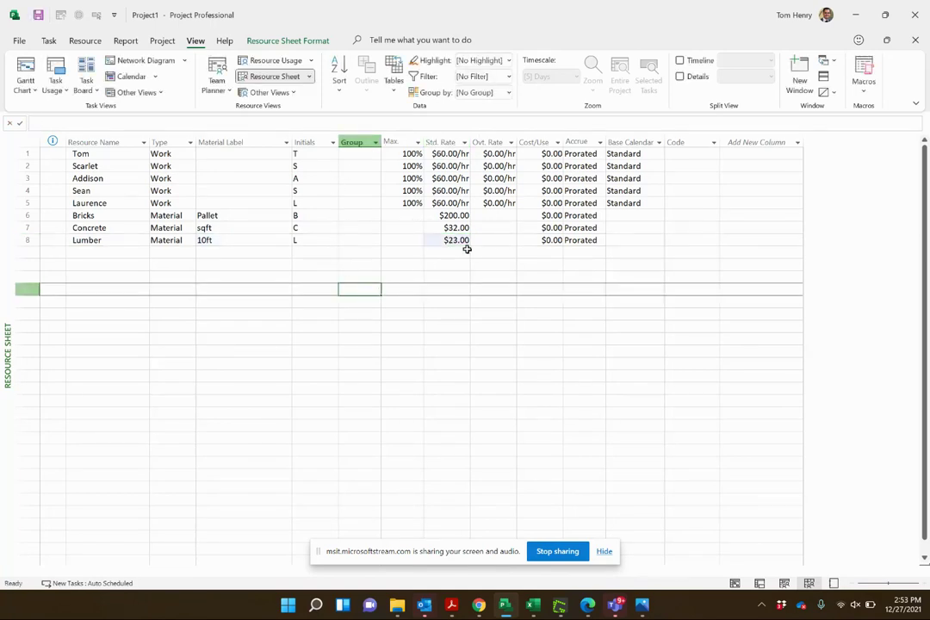
- Set the cost accrual of the Lumber resource to End
click(594, 241)
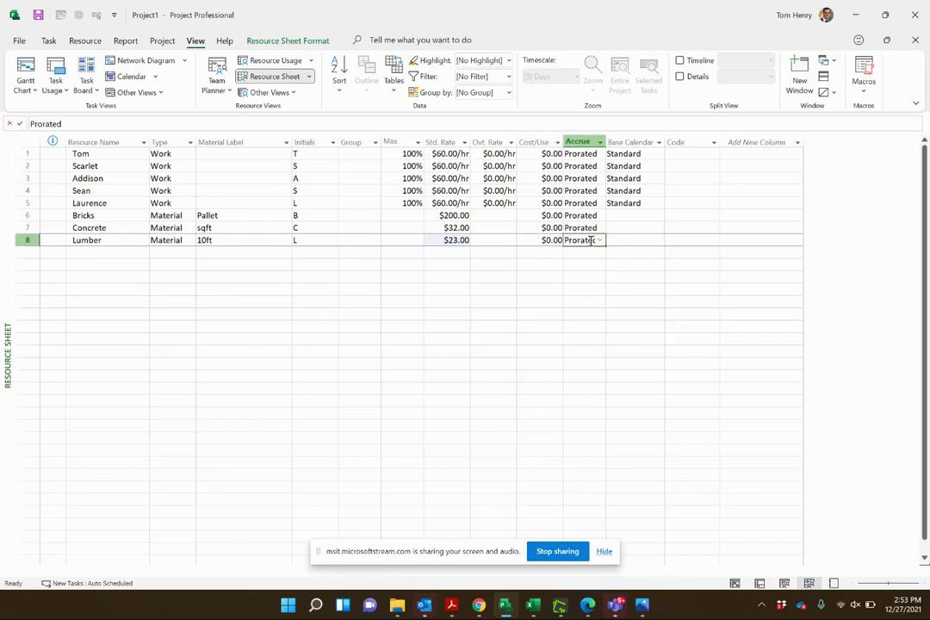
click(594, 242)
click(601, 241)
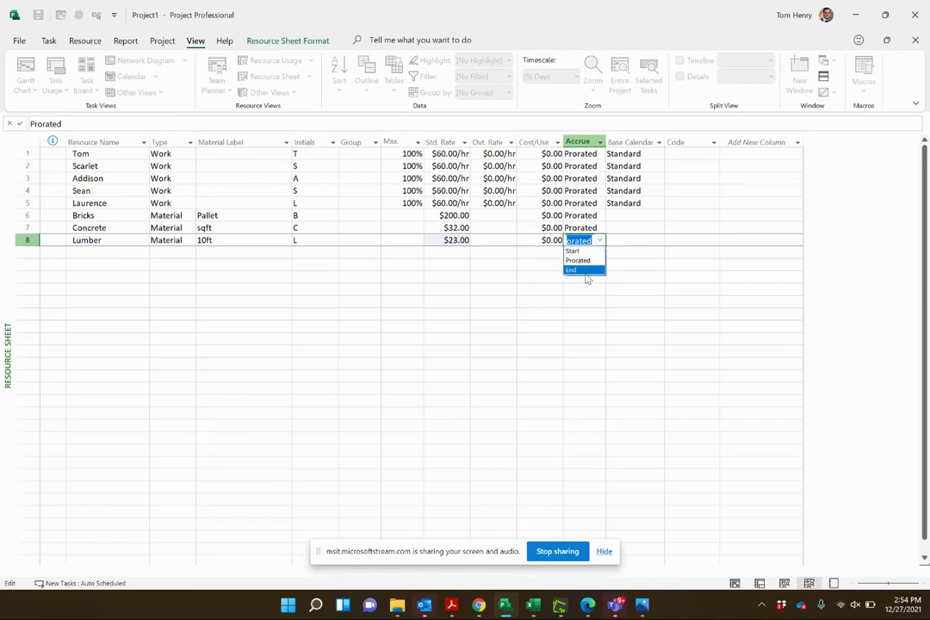
click(585, 272)
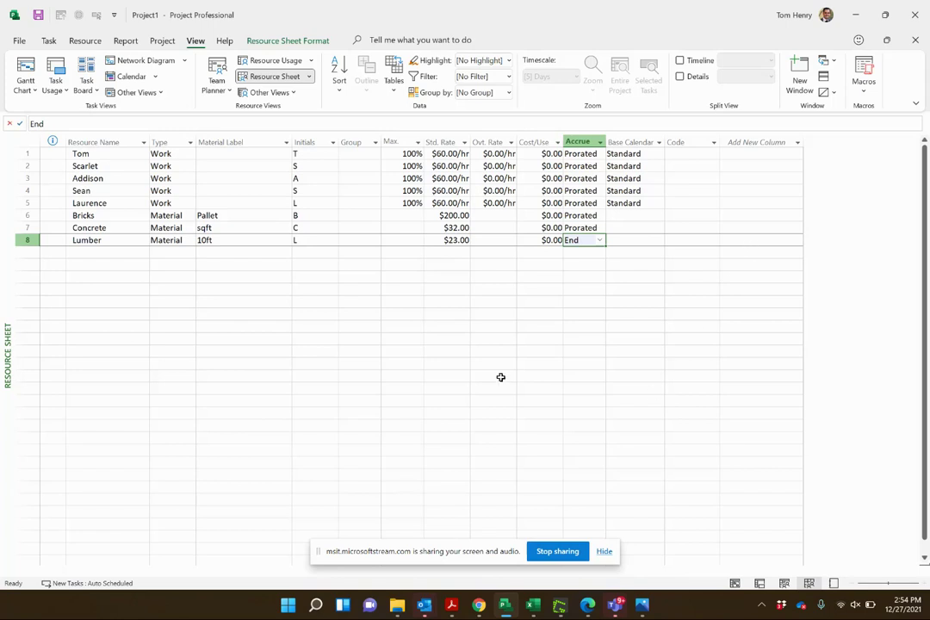
- Switch to the Gantt Chart view and set the duration of the pour concrete task to 5 days
click(26, 69)
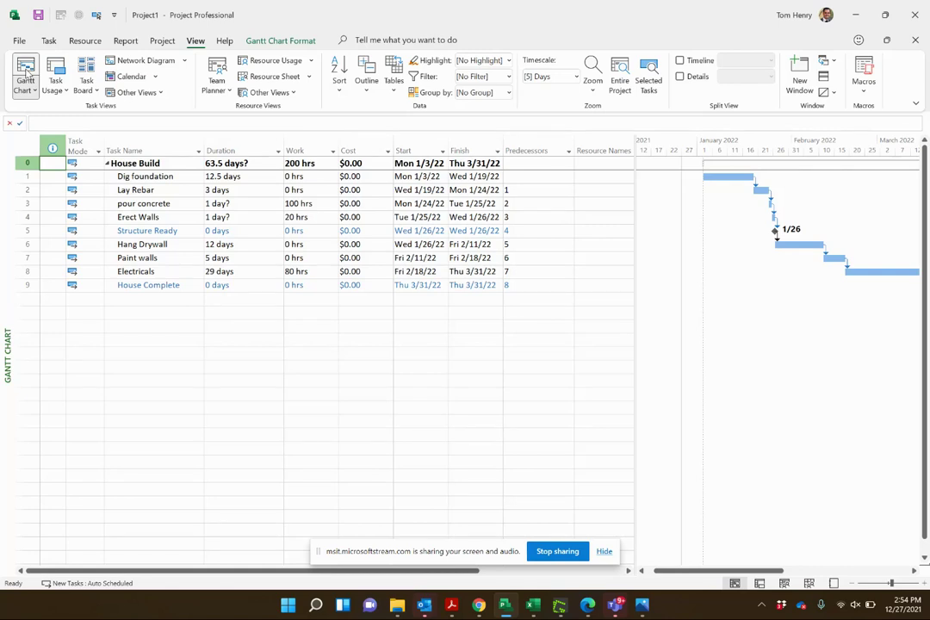
click(177, 176)
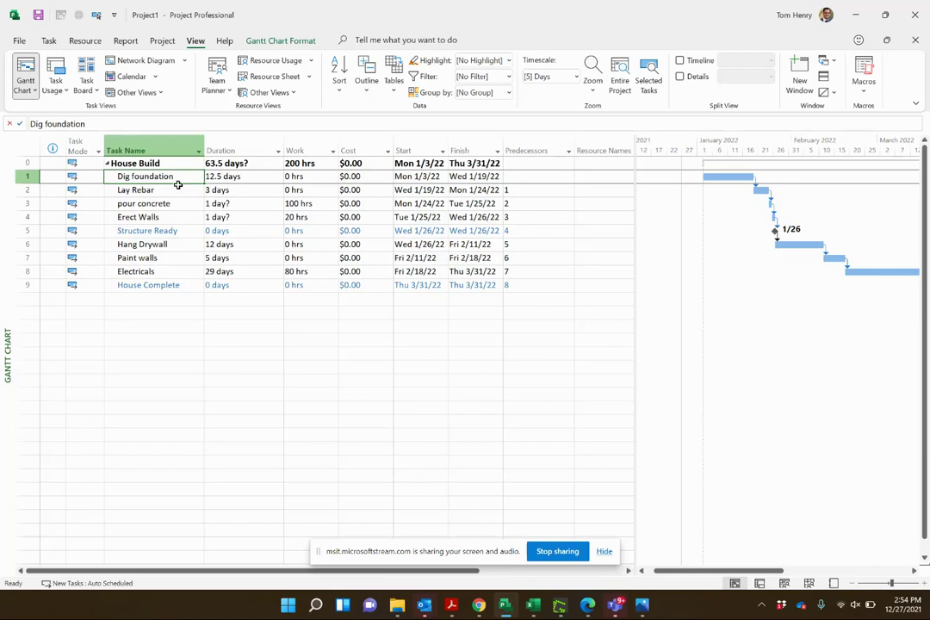
click(180, 190)
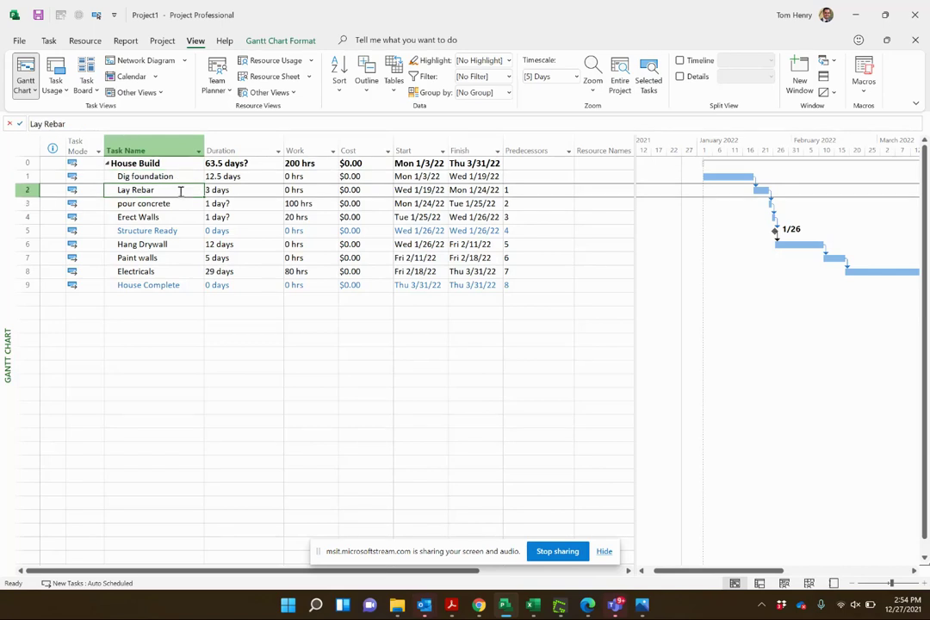
click(183, 205)
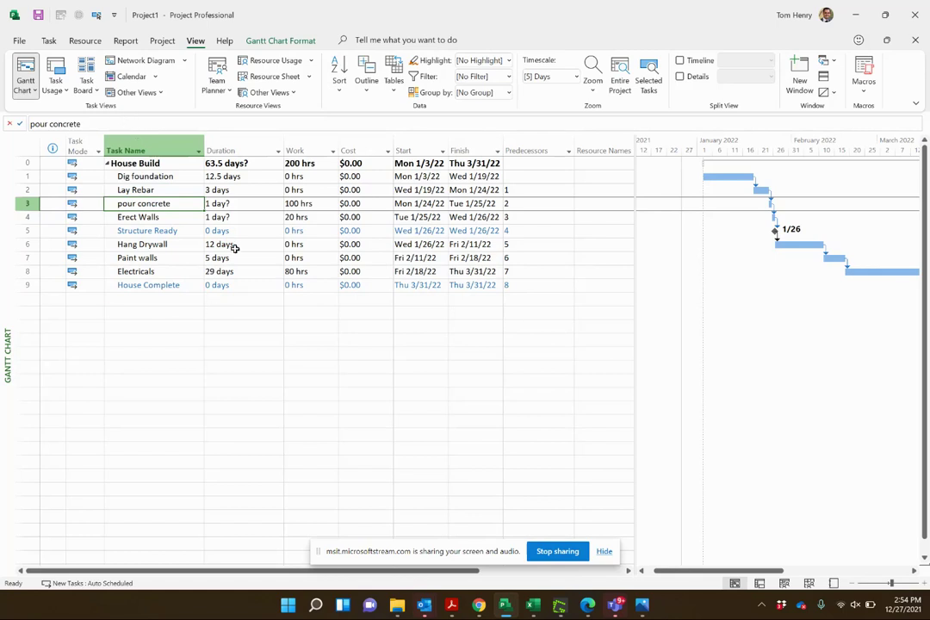
click(229, 204)
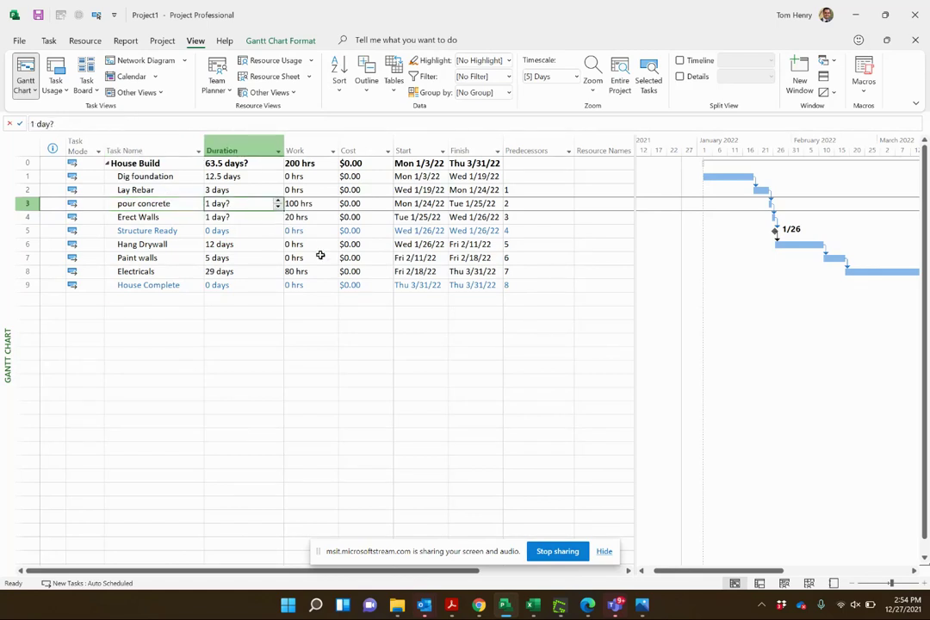
text(5)
key(Return)
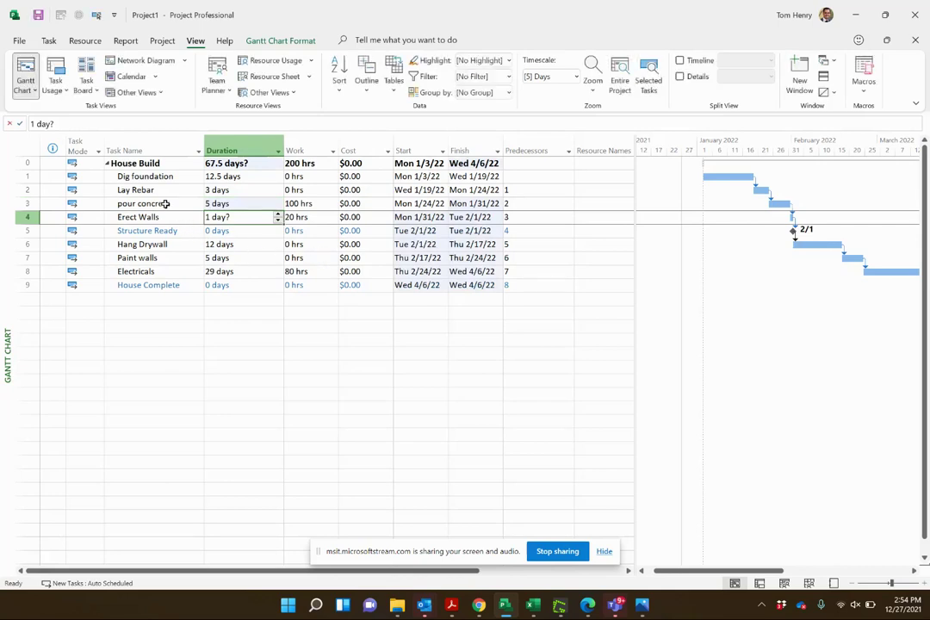
- Assign the Concrete material resource to the pour concrete task
click(166, 204)
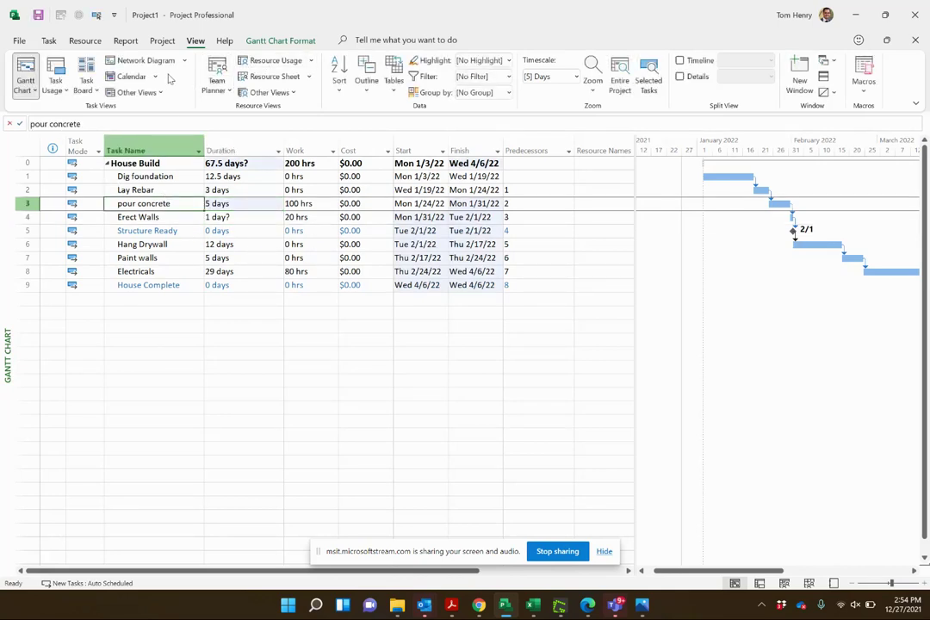
click(83, 41)
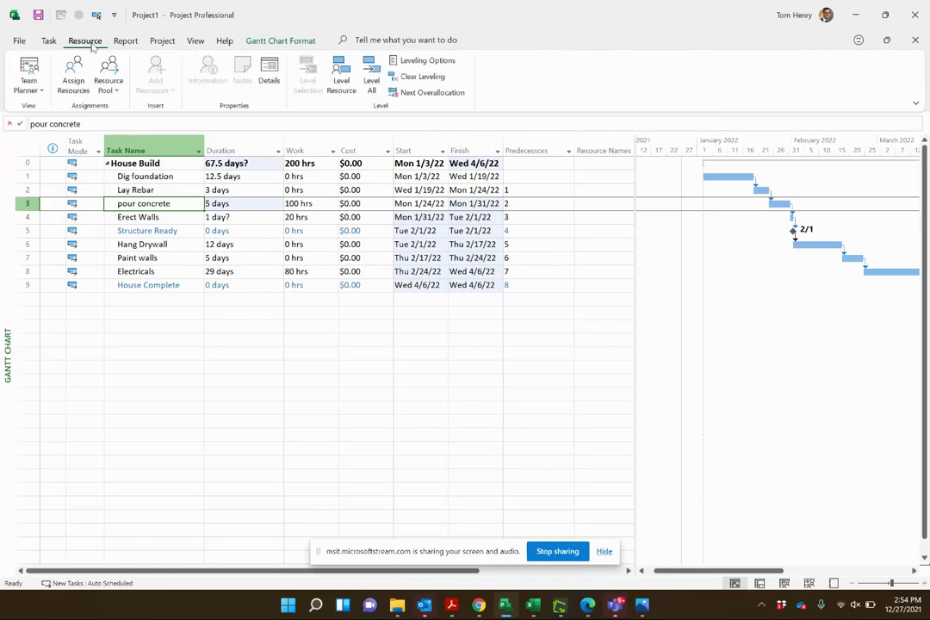
click(75, 84)
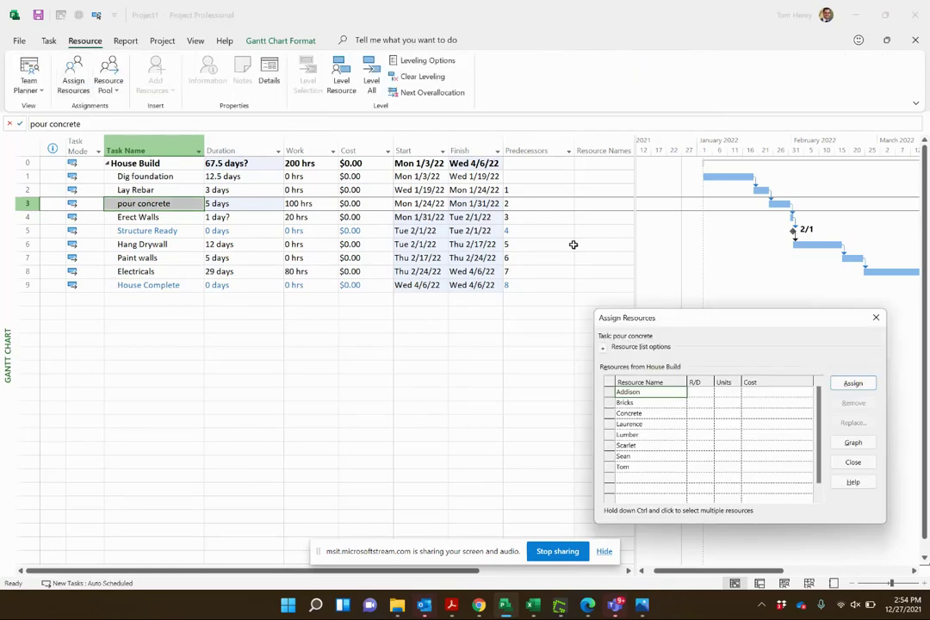
drag(674, 318, 313, 309)
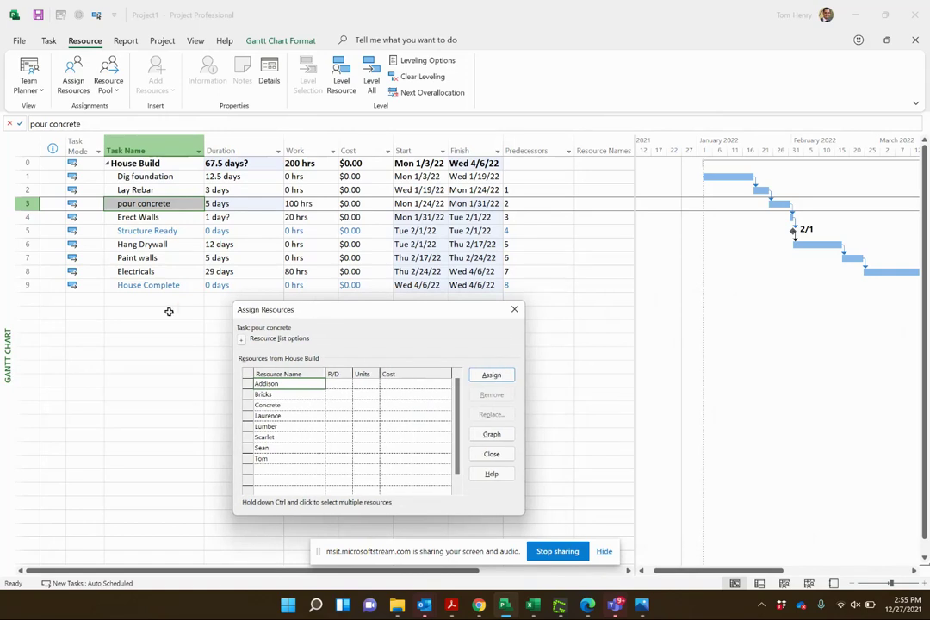
click(294, 405)
click(490, 375)
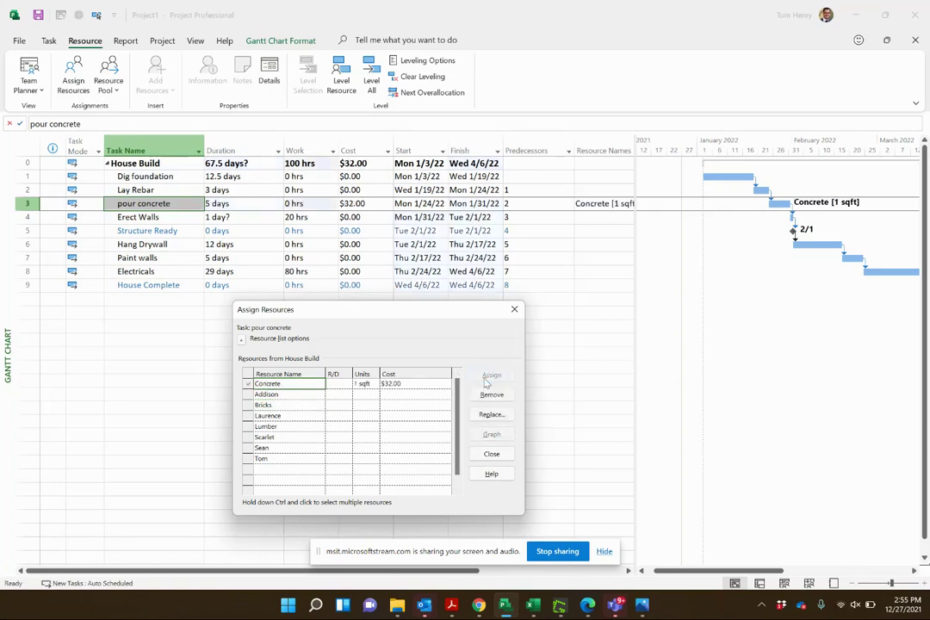
- Set the Concrete units on the pour concrete task to 200 sqft and check the resulting cost
click(361, 384)
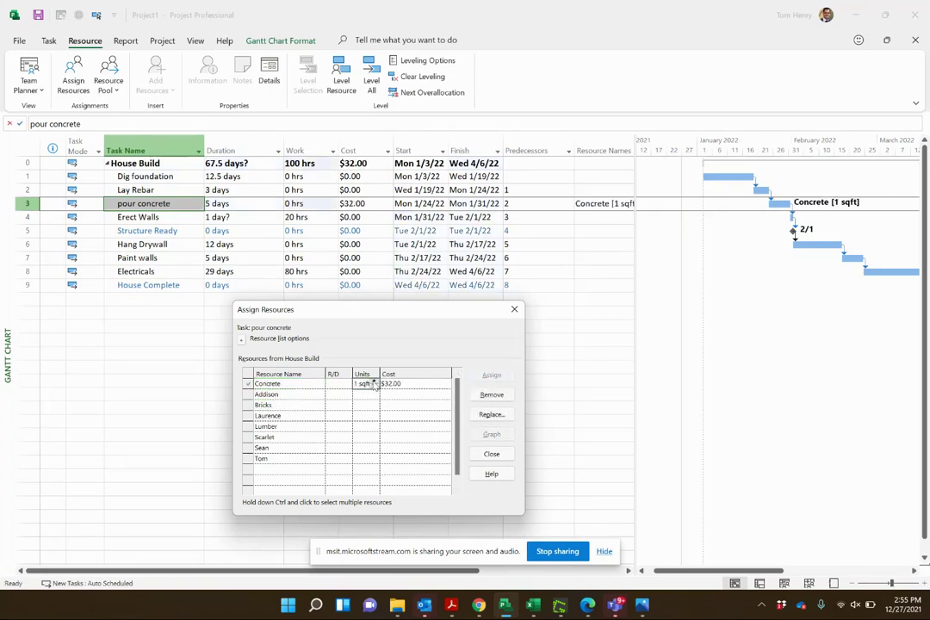
click(374, 383)
text(200)
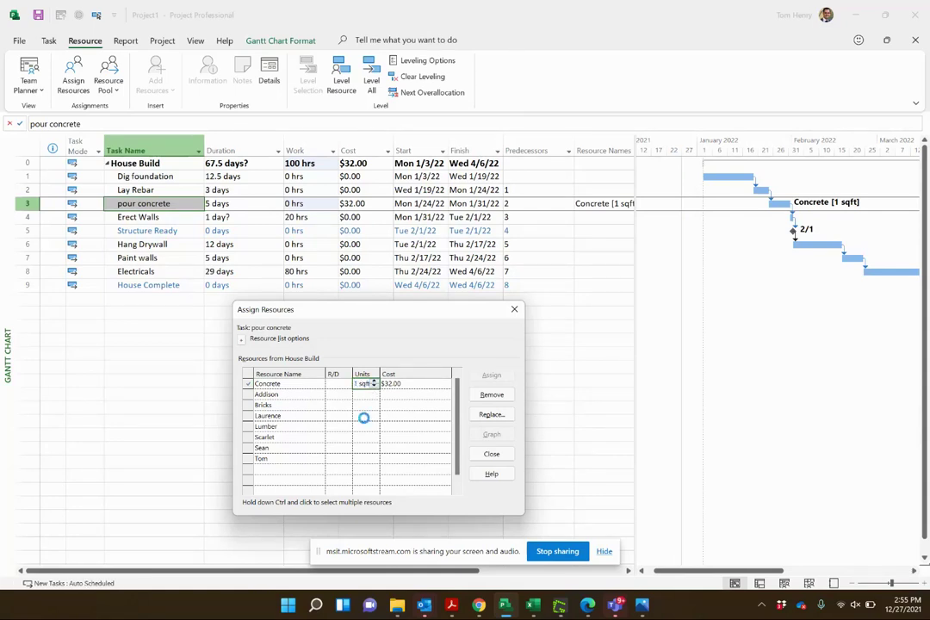
key(Return)
click(415, 385)
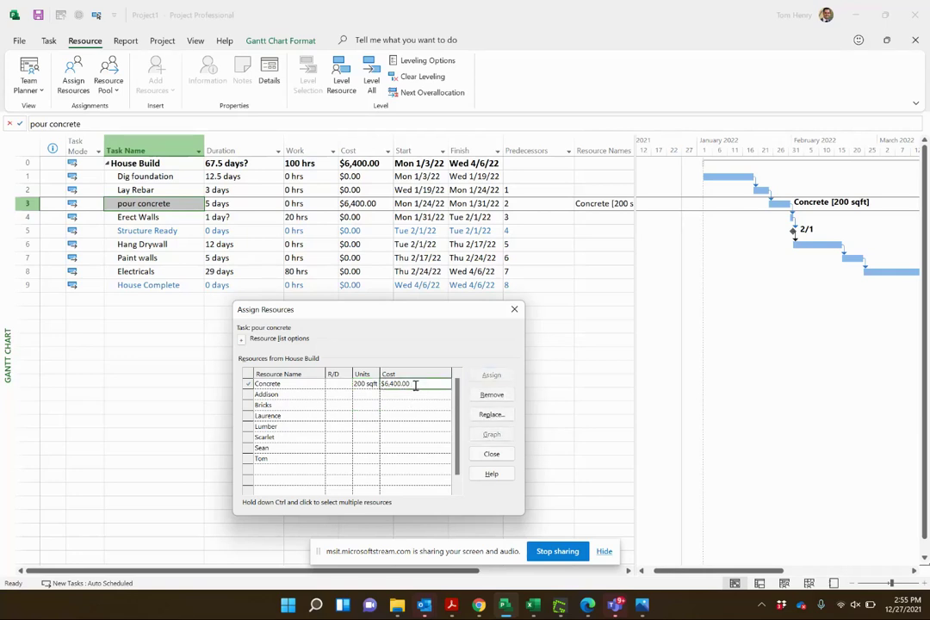
- Assign 3 pallets of Bricks to the Erect Walls task and check the assignment's cost
click(166, 217)
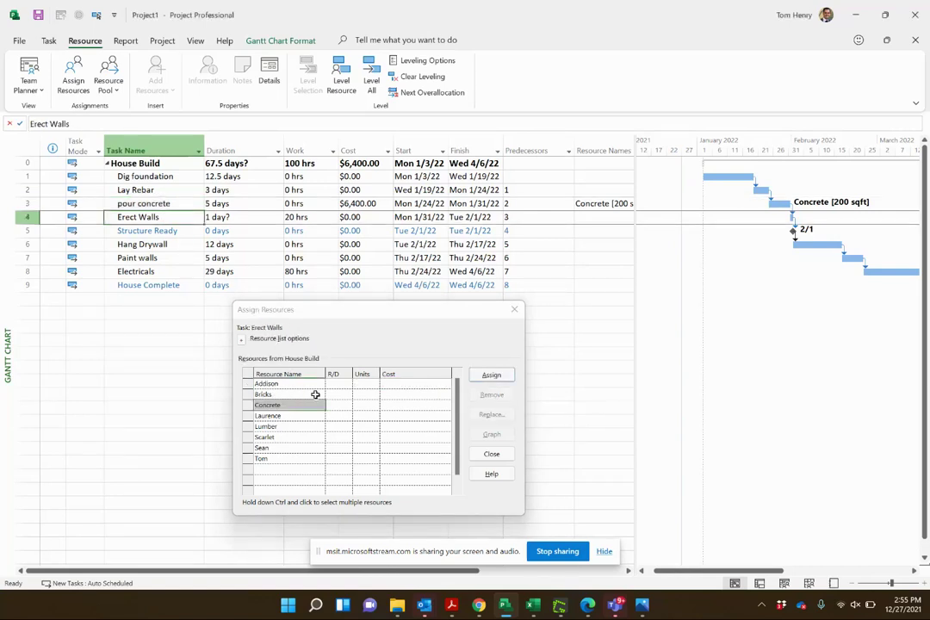
click(315, 394)
click(371, 394)
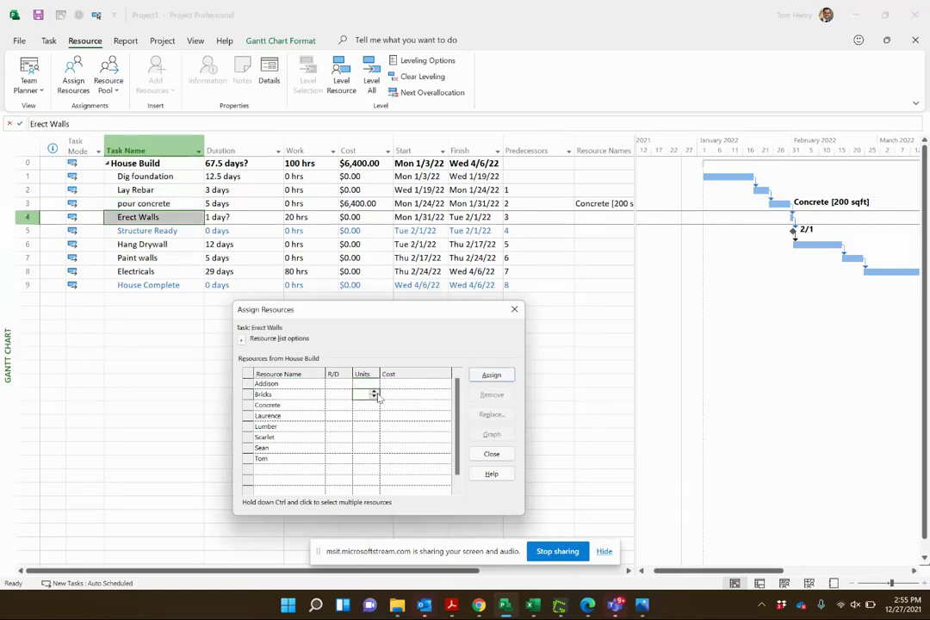
click(374, 393)
click(417, 398)
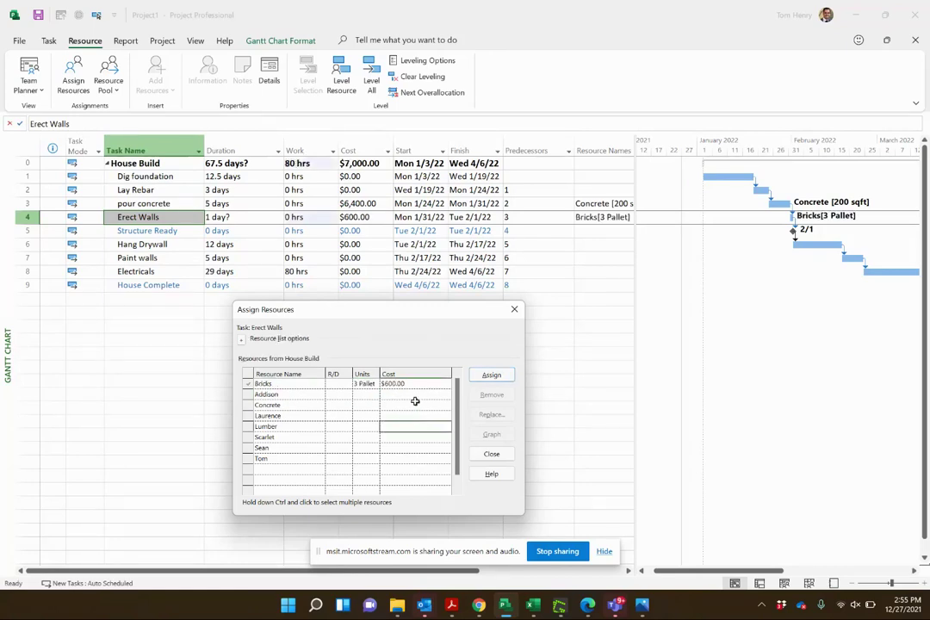
click(408, 384)
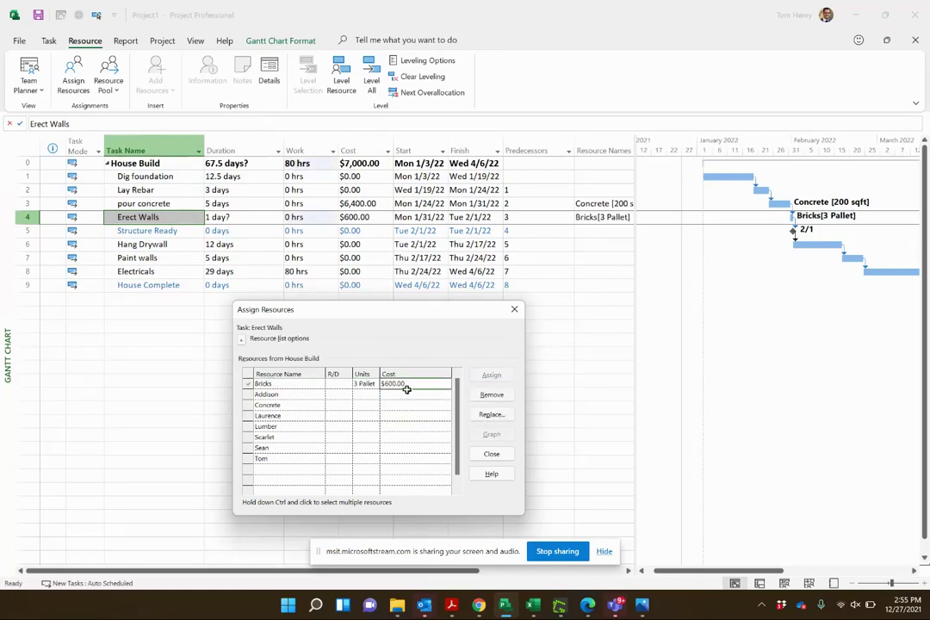
- Change the Bricks units on Erect Walls to 3.25 pallets, check the cost and finish assigning resources
click(360, 384)
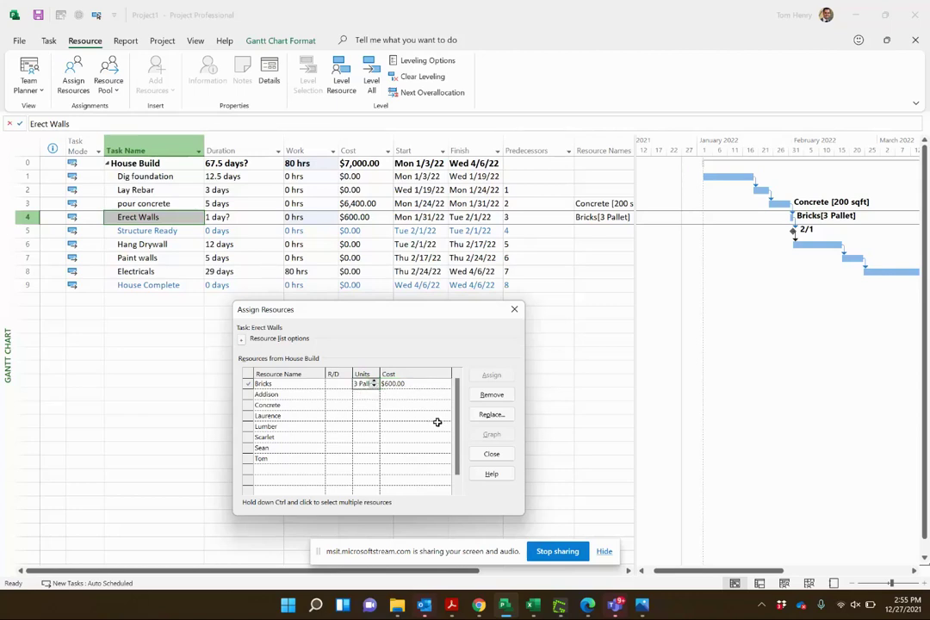
key(BackSpace)
key(BackSpace)
key(BackSpace)
key(BackSpace)
key(BackSpace)
key(BackSpace)
key(BackSpace)
text(.25)
key(Return)
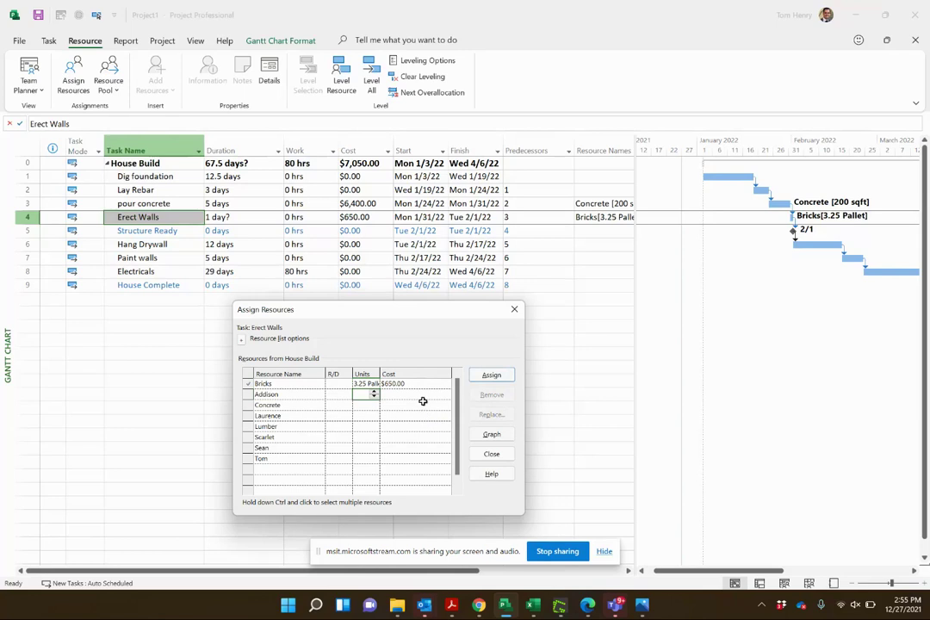
click(416, 390)
click(415, 384)
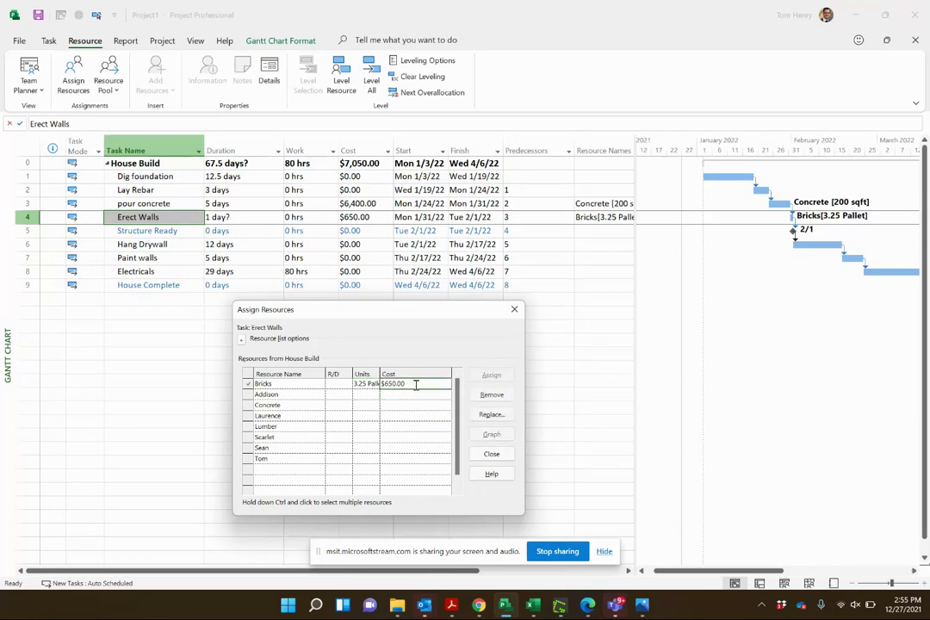
click(492, 454)
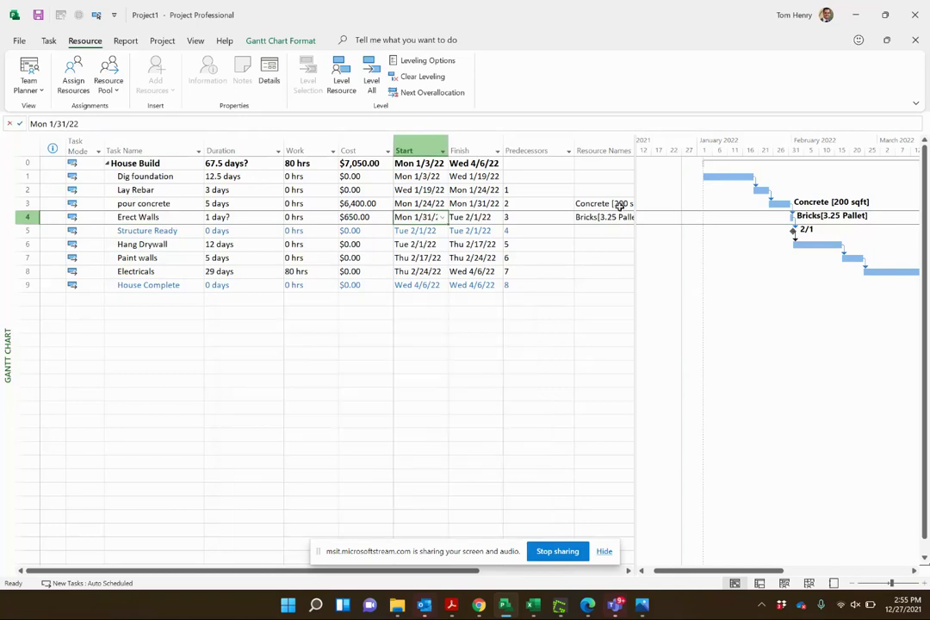
- Widen the task table to reveal the Resource Names column and assign the first unassigned person listed to Erect Walls
drag(634, 181, 720, 172)
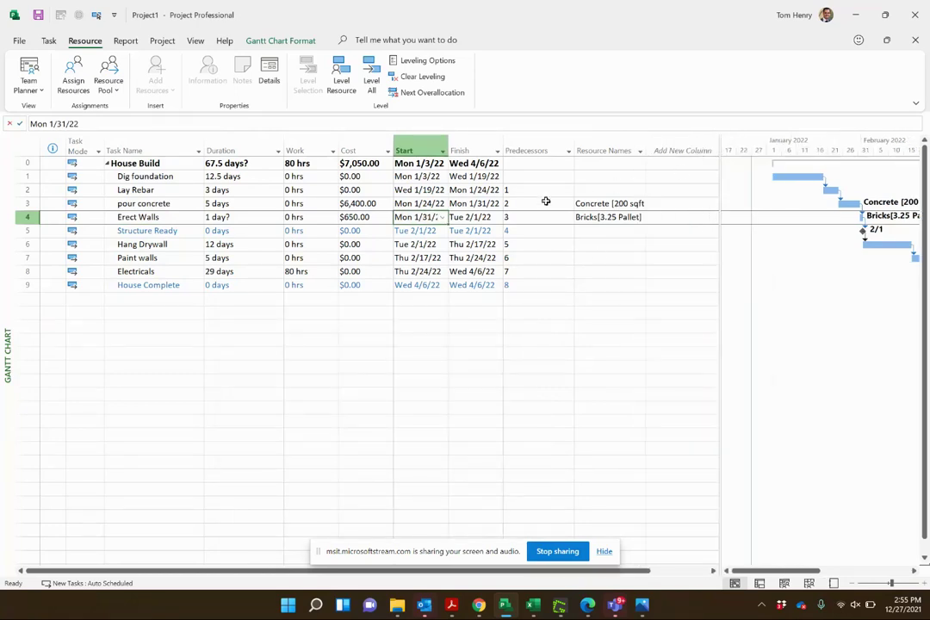
click(189, 216)
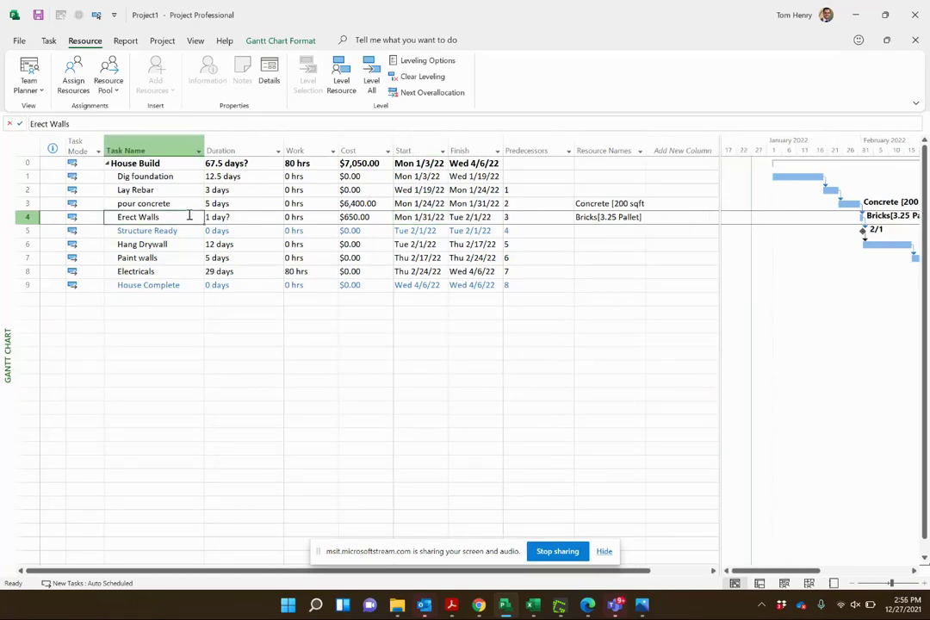
click(73, 81)
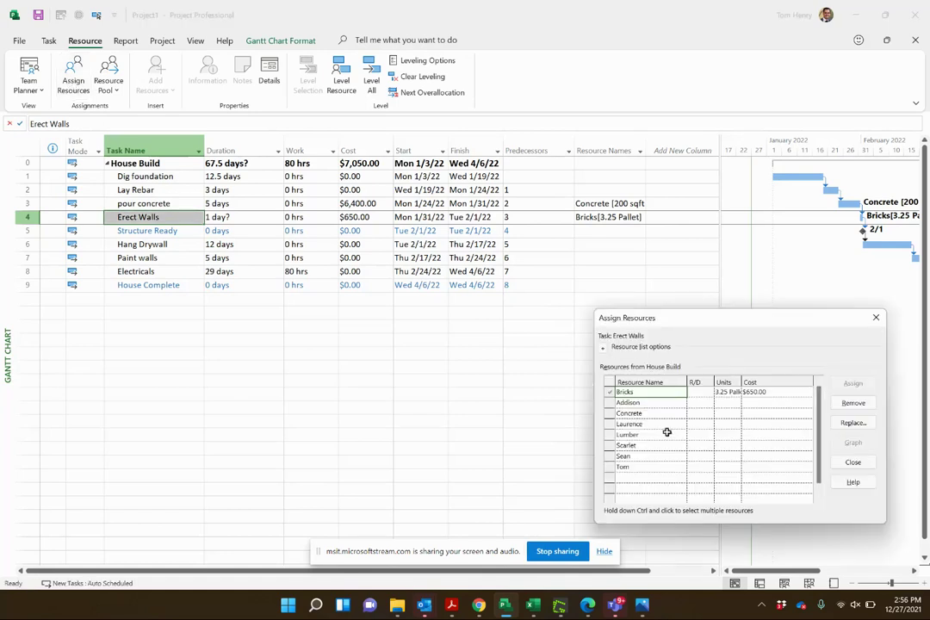
click(656, 403)
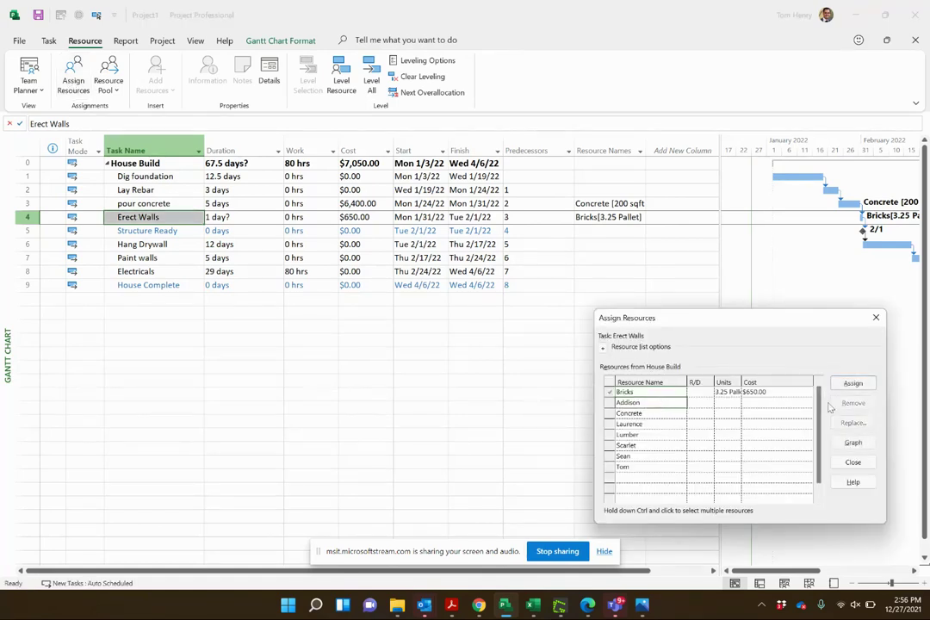
click(850, 384)
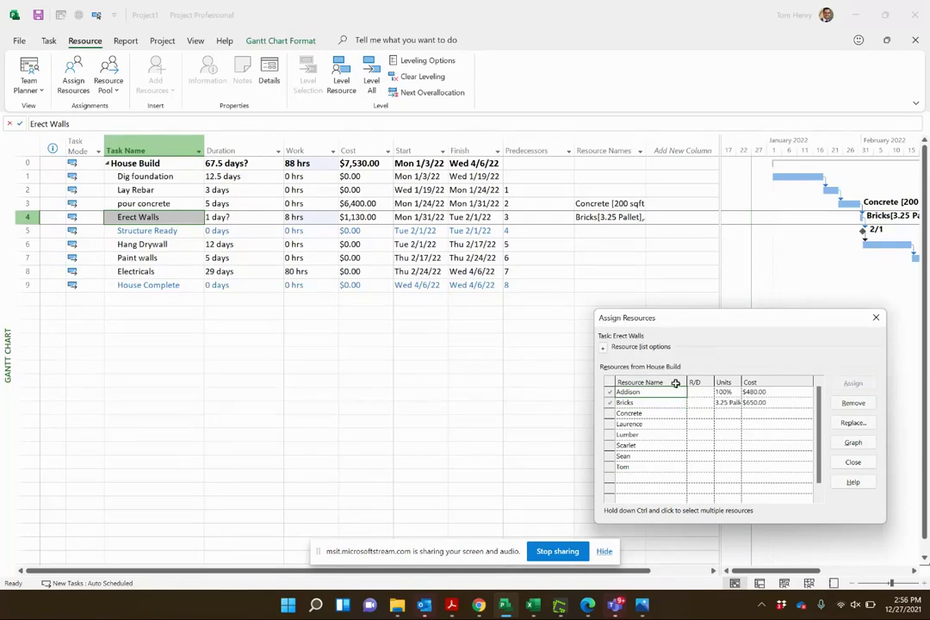
click(760, 393)
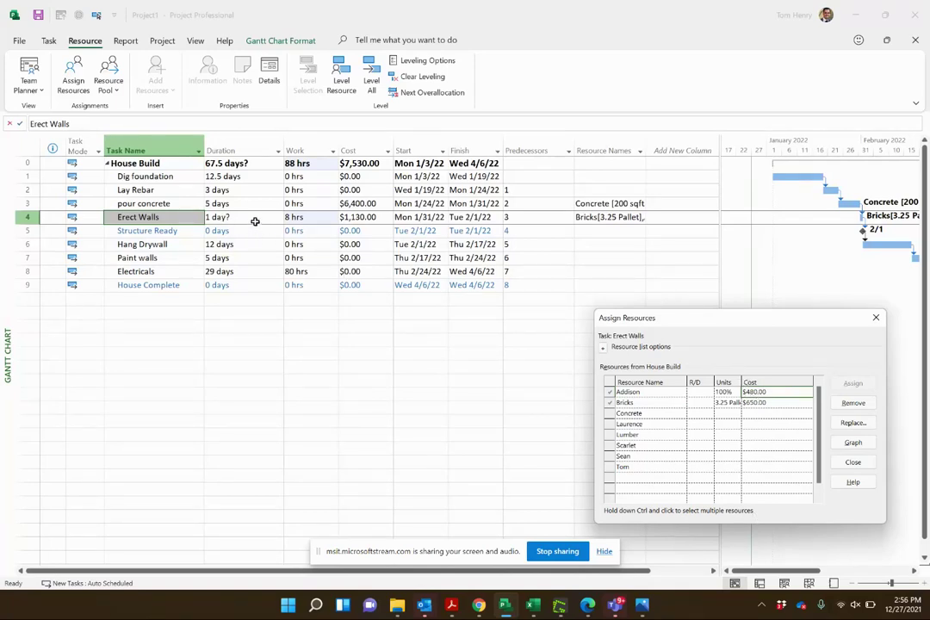
click(853, 461)
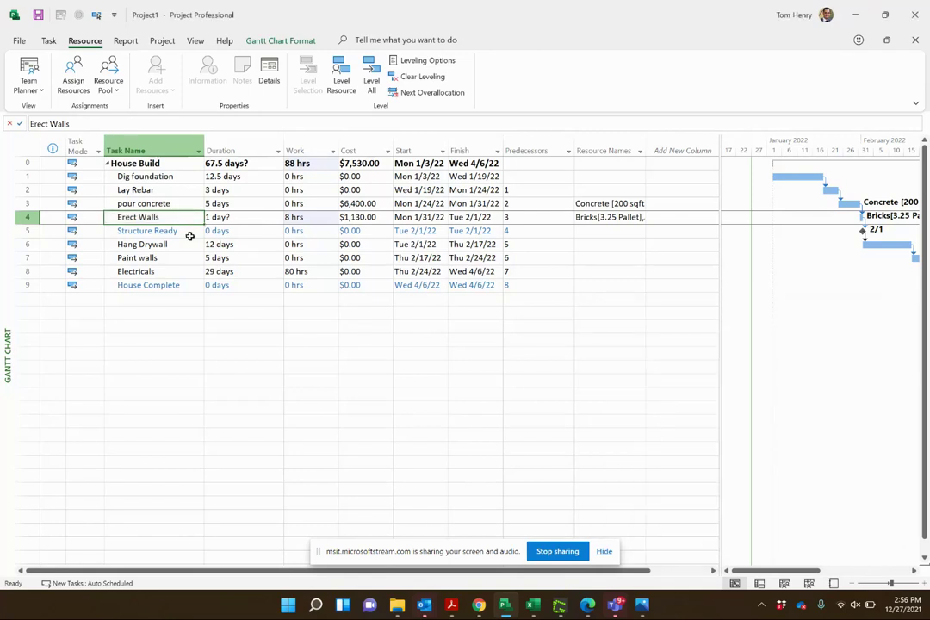